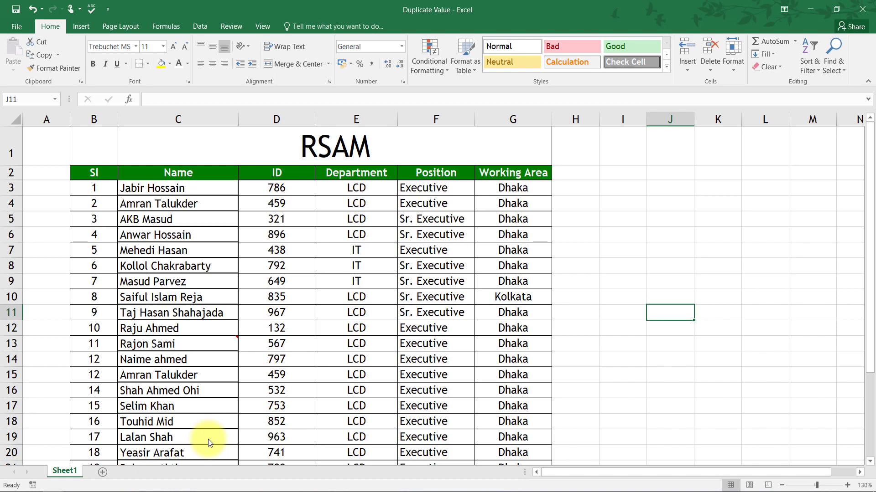
- Look over the staff names in column C and the ID values in column D
click(182, 203)
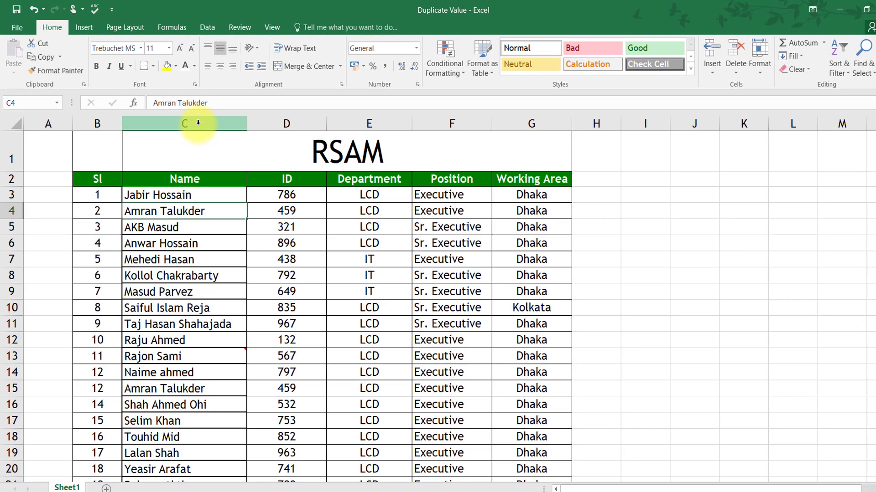
drag(189, 227, 172, 243)
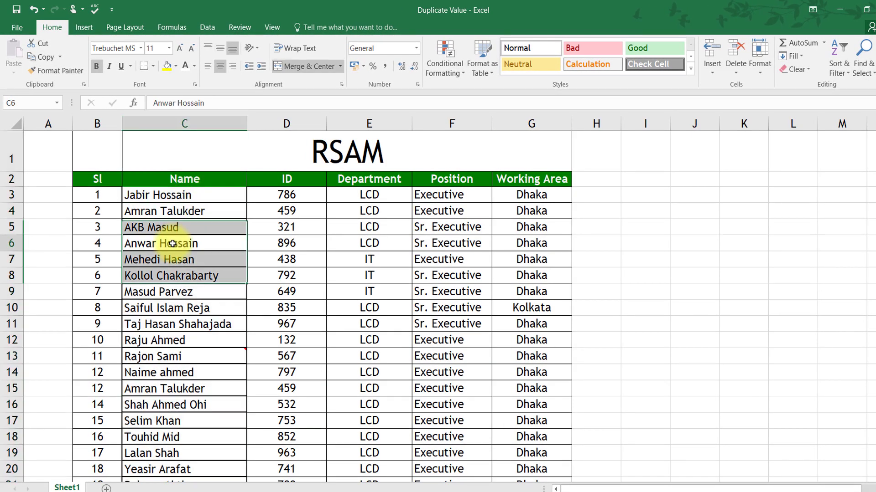
click(172, 244)
drag(147, 195, 151, 420)
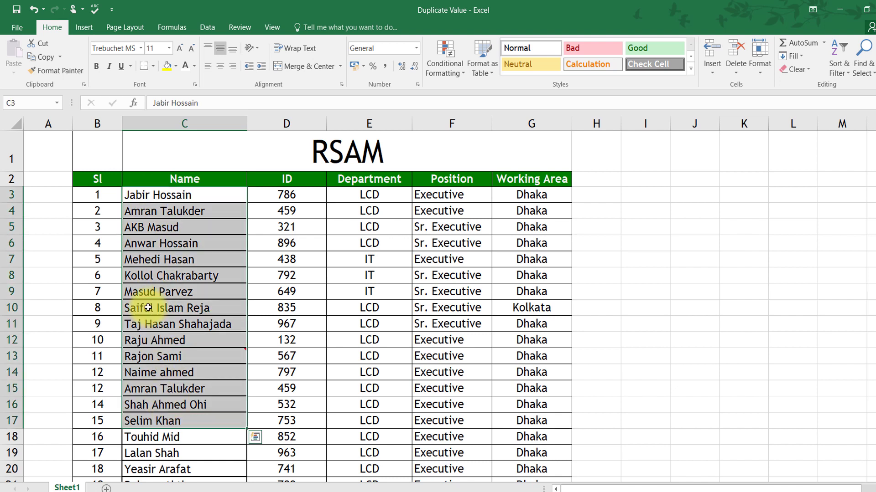
click(151, 259)
click(143, 196)
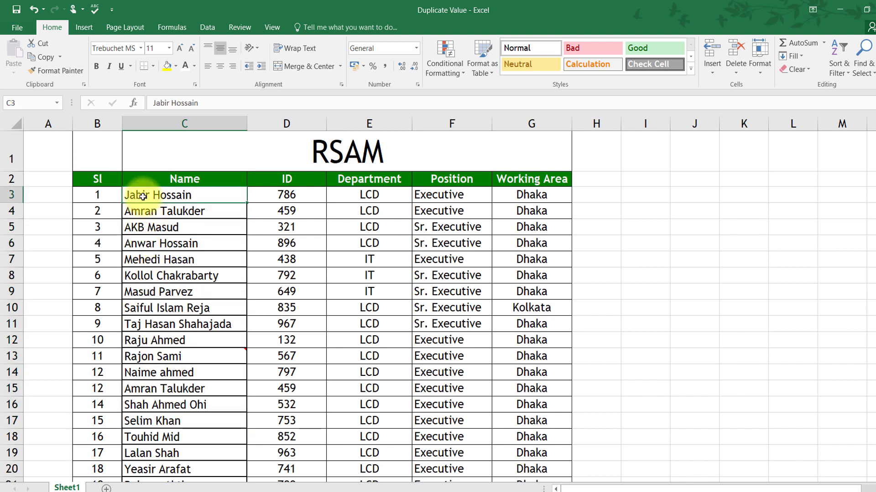
click(300, 196)
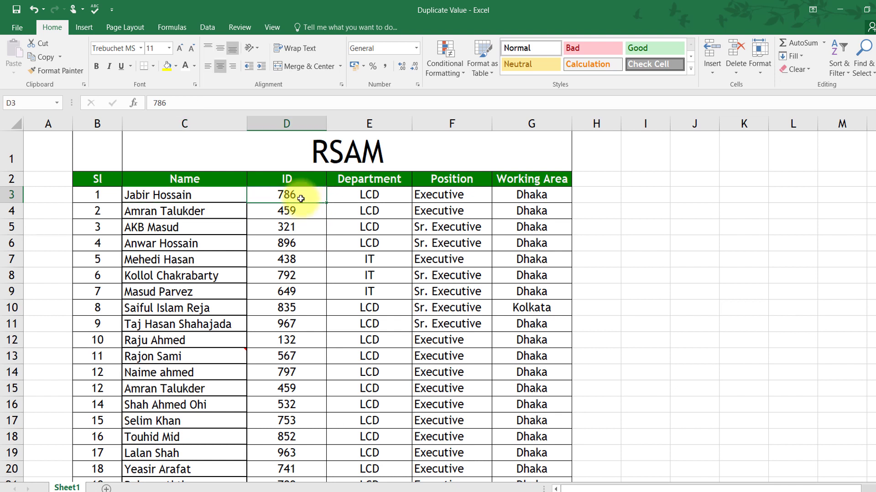
click(287, 212)
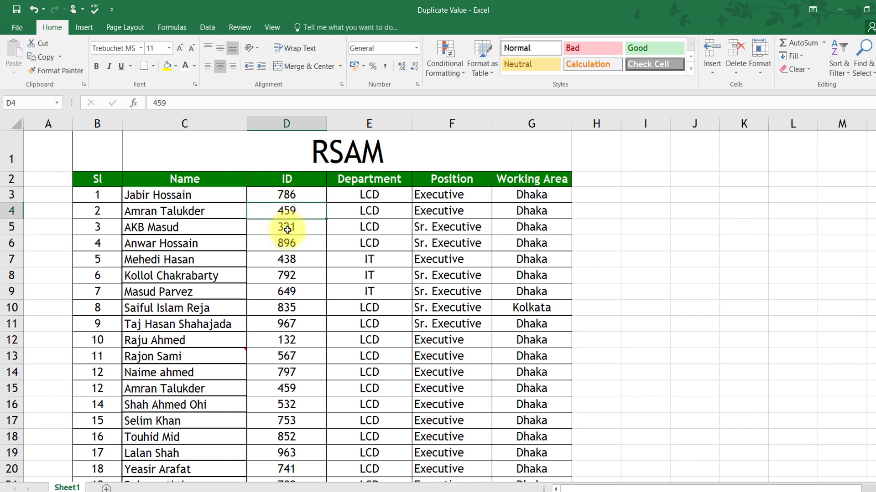
click(288, 229)
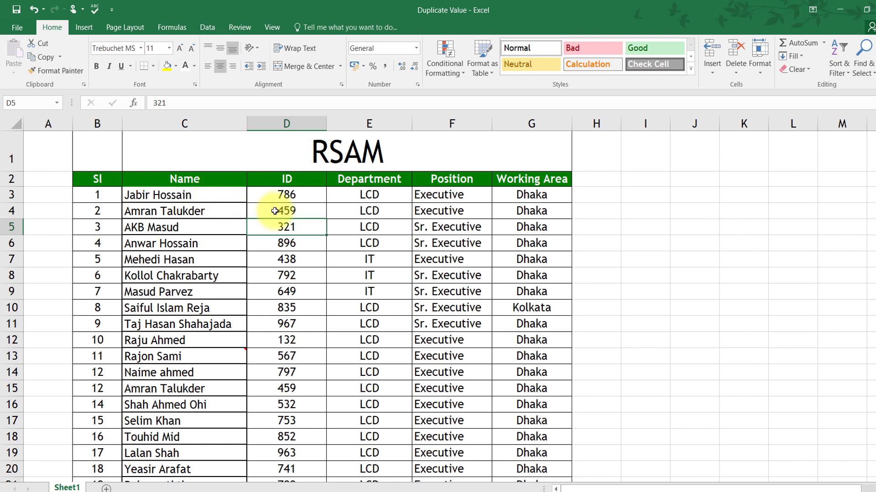
- Rename the ID column header to Taka
click(313, 181)
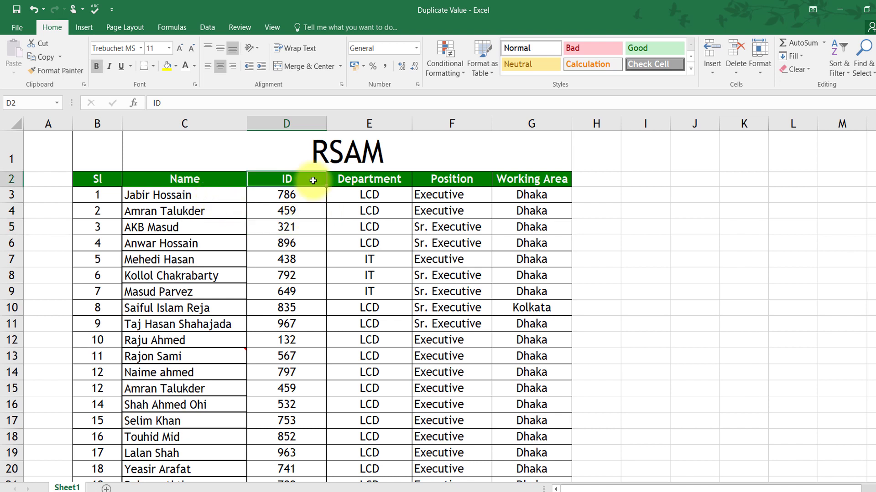
text(Taka)
key(Return)
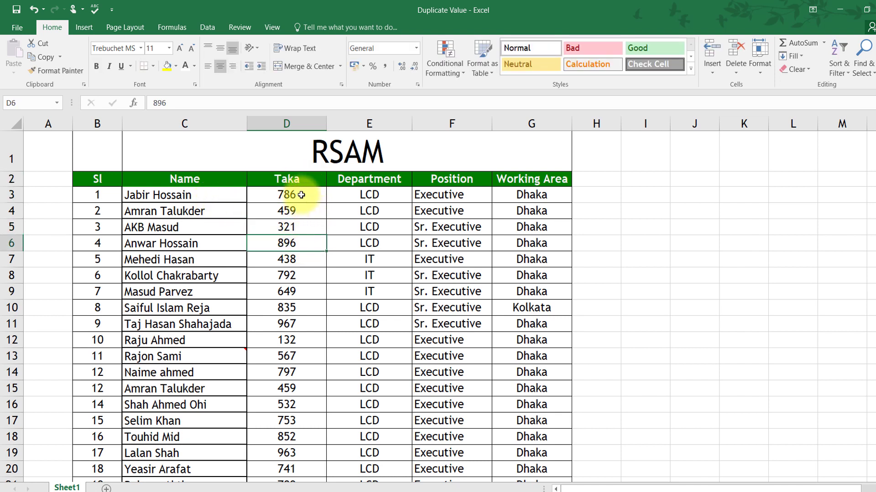
- Try appending Taka to the 786 amount in D3, then undo that edit
drag(301, 204, 303, 231)
click(314, 238)
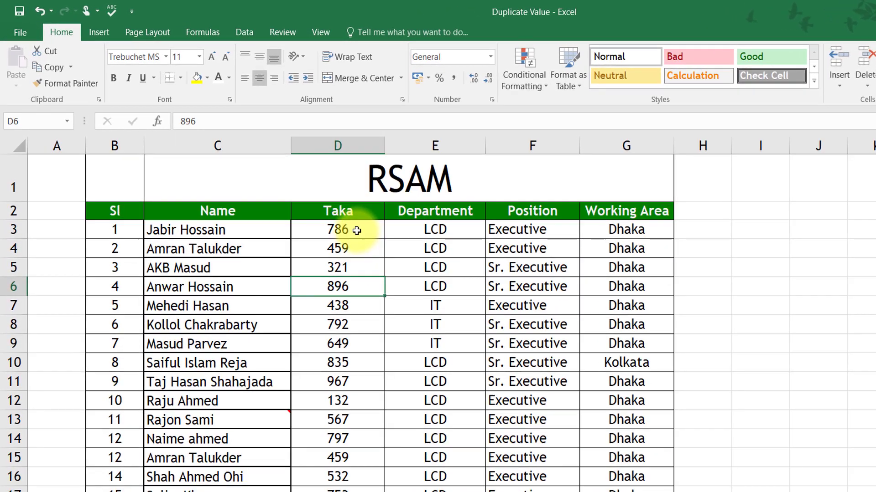
double_click(305, 196)
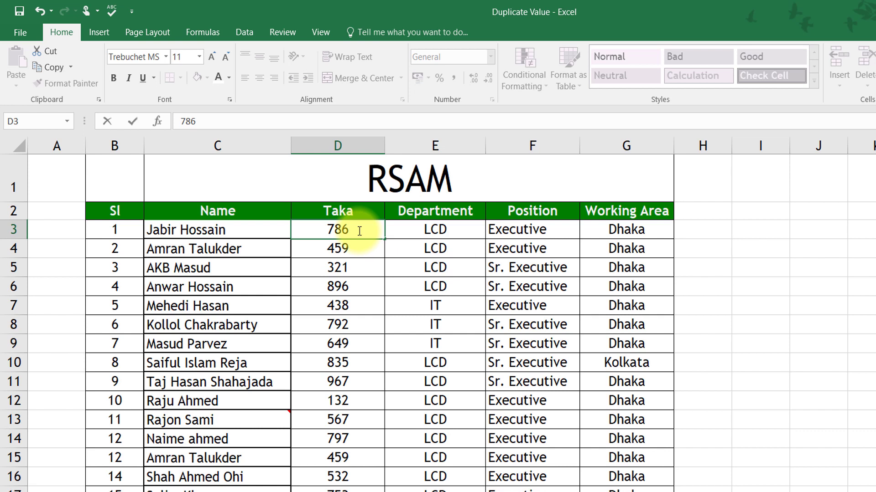
click(364, 280)
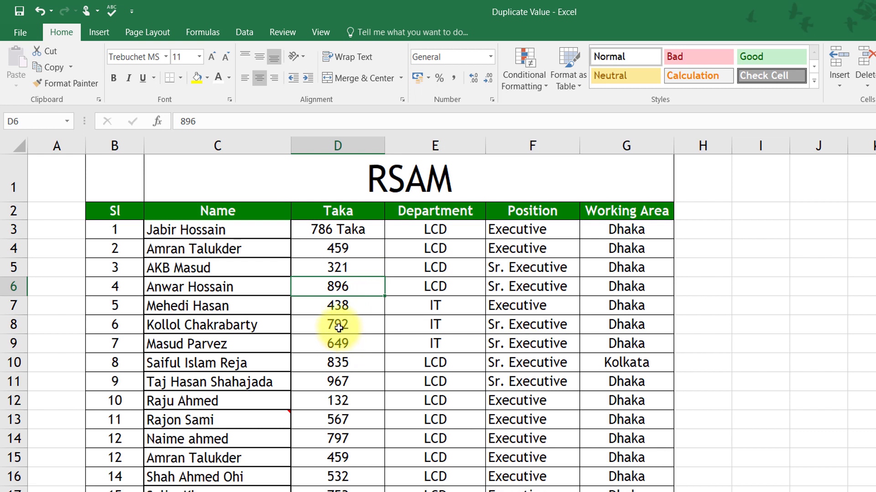
key(ctrl+z)
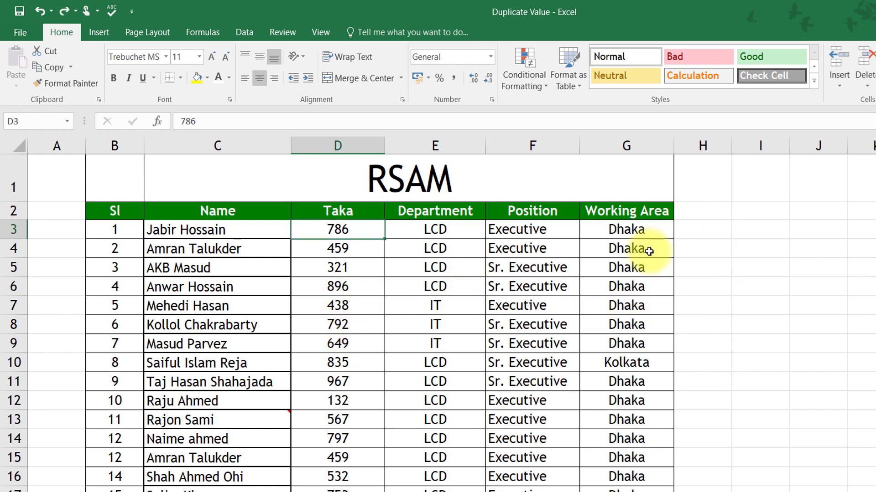
click(756, 231)
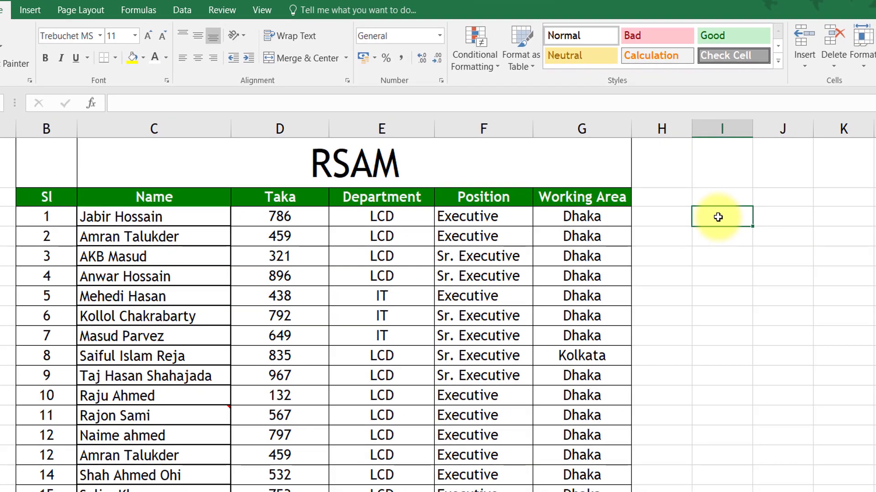
- Enter =D3&" Taka" in I3 to show 786 Taka, then fill it down column I
click(719, 256)
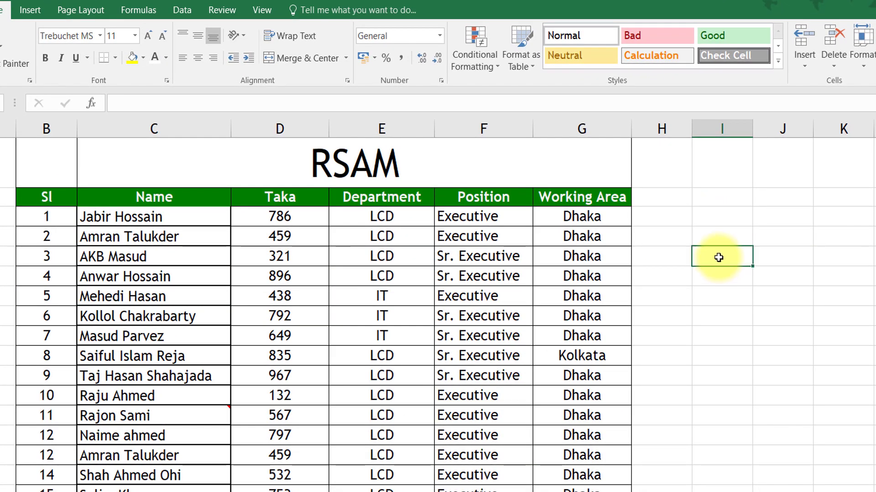
click(715, 220)
text(=)
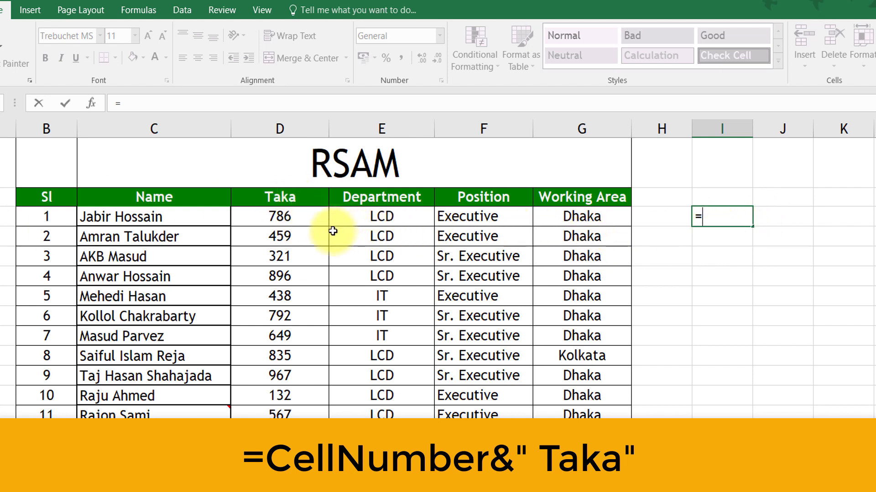
click(277, 216)
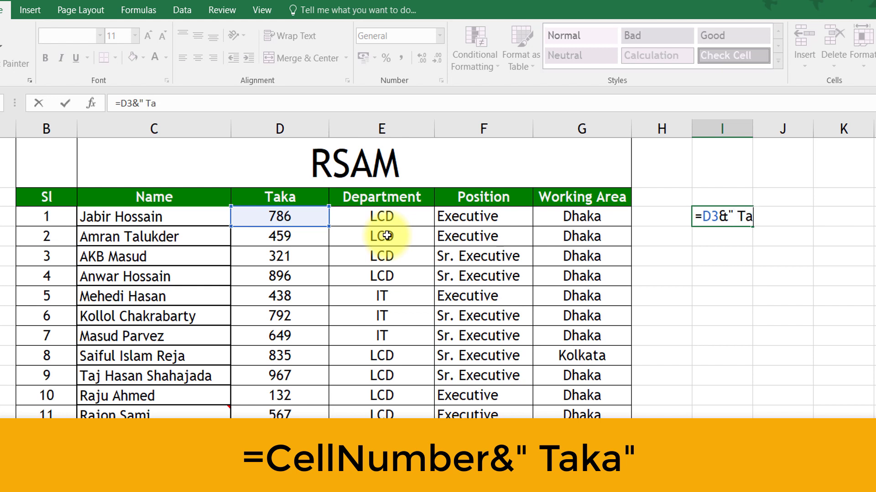
text(ka)
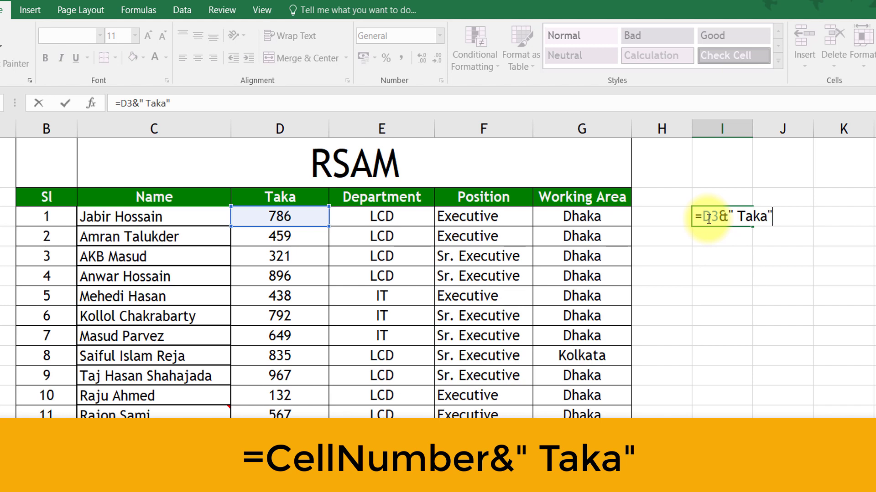
key(Return)
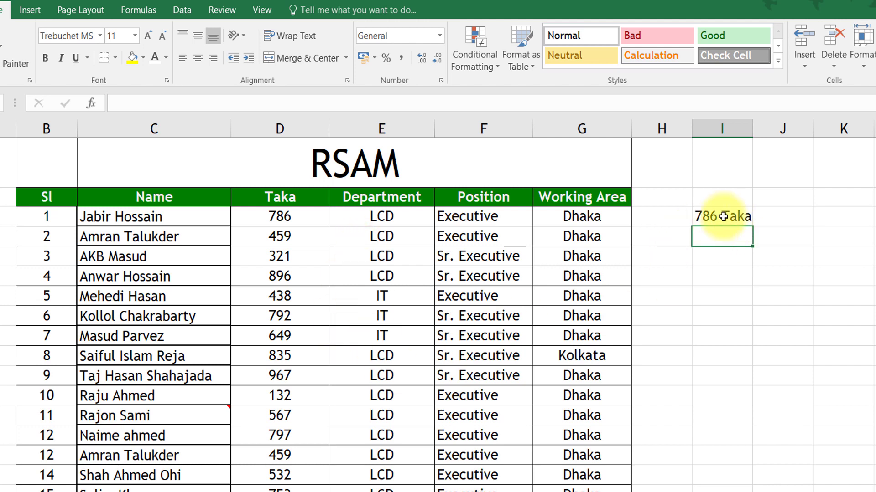
click(725, 218)
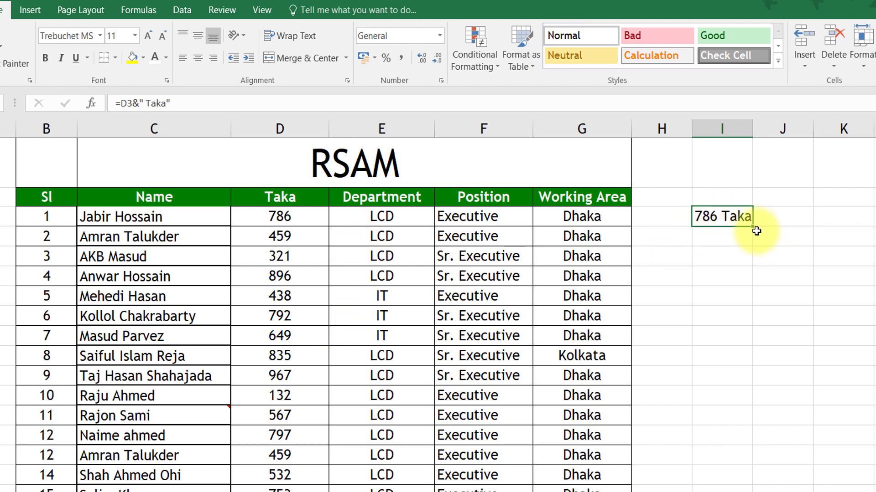
mouse_move(753, 236)
mouse_down()
mouse_move(729, 491)
mouse_move(748, 490)
mouse_up()
- Paste column I's Taka results as values over the Taka column starting at D3
scroll(699, 379, up, 3)
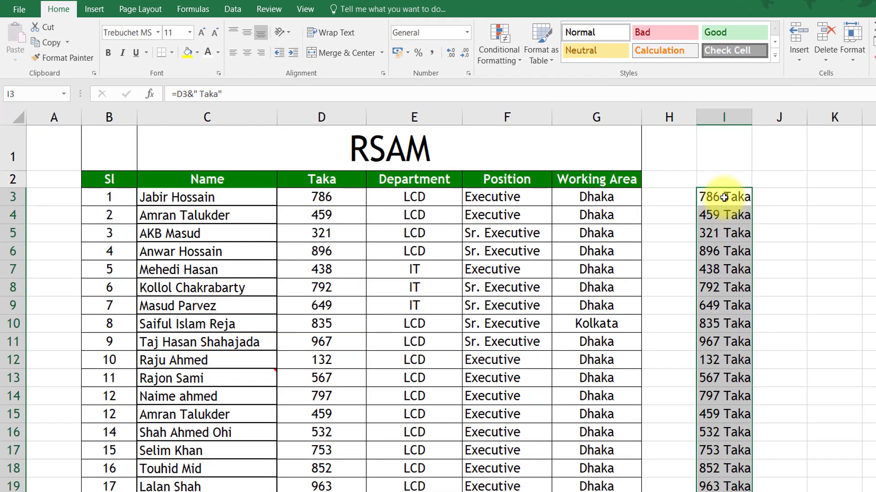
right_click(724, 197)
click(753, 220)
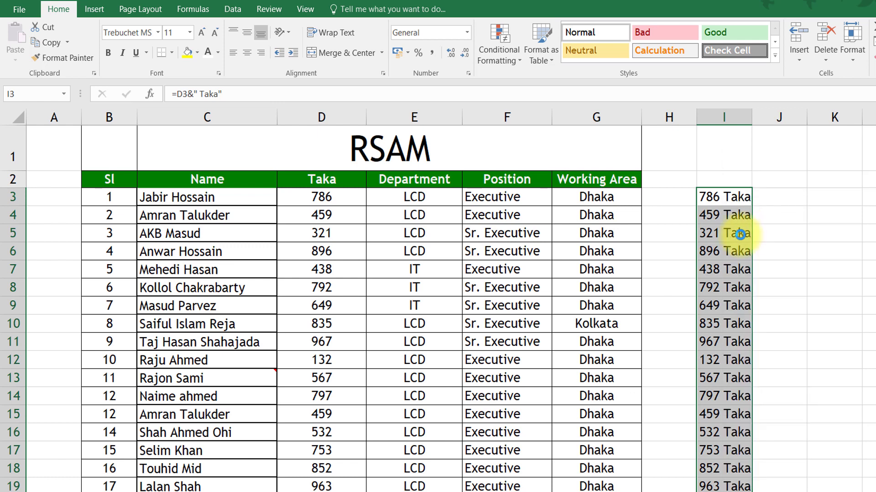
click(321, 198)
right_click(324, 198)
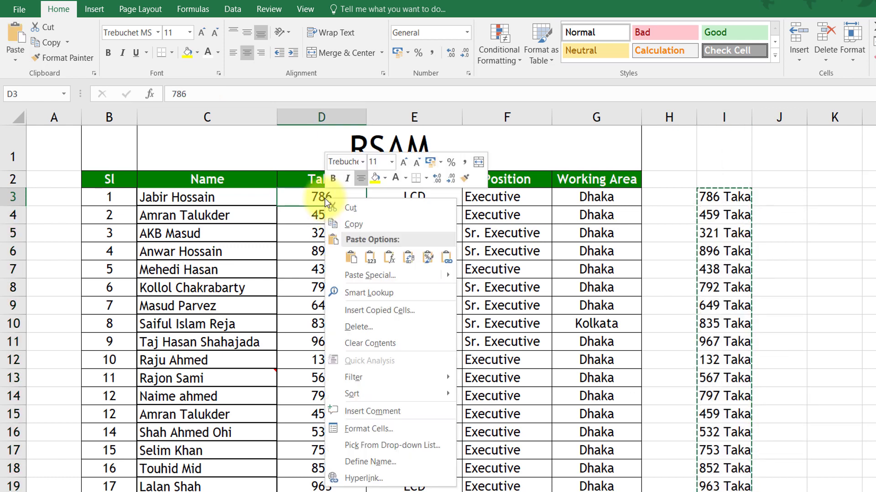
click(390, 273)
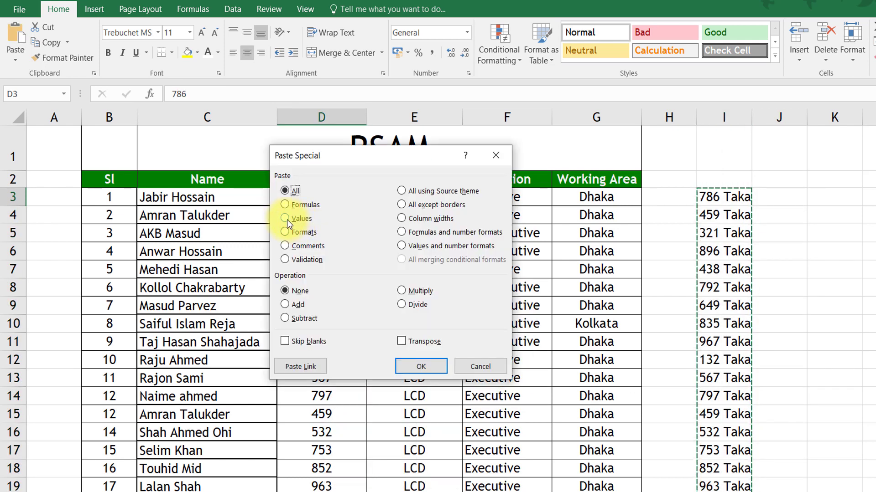
click(410, 218)
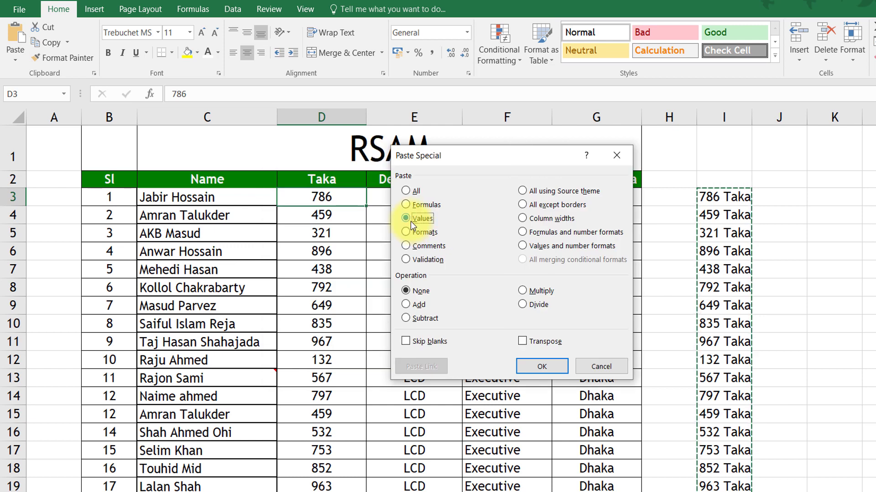
click(527, 367)
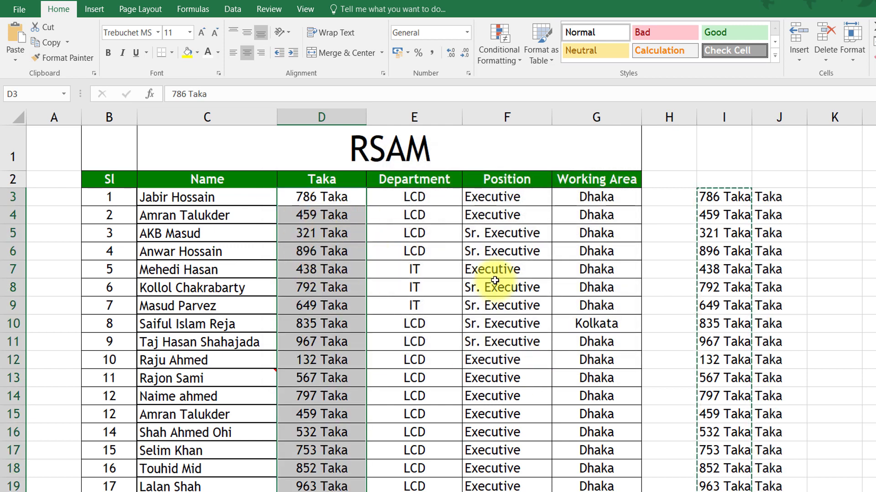
- Clear helper column I and check the 786 Taka value now stored in D3
click(723, 118)
right_click(721, 120)
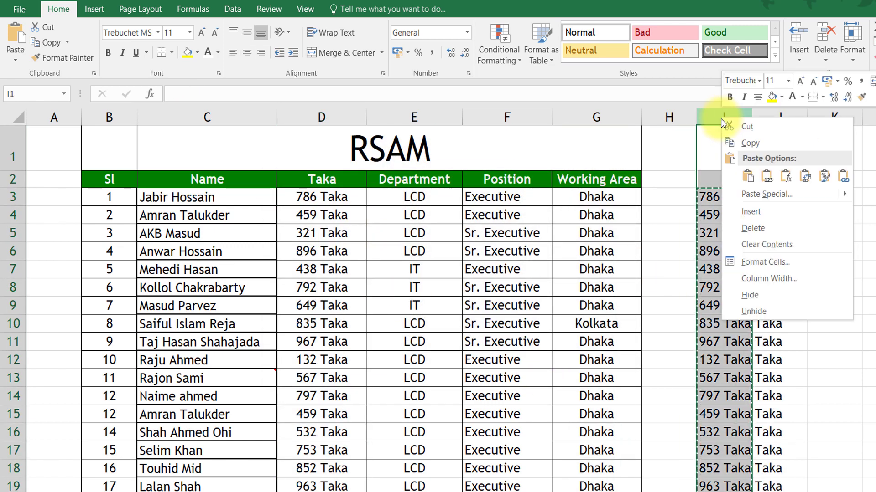
click(771, 228)
click(324, 212)
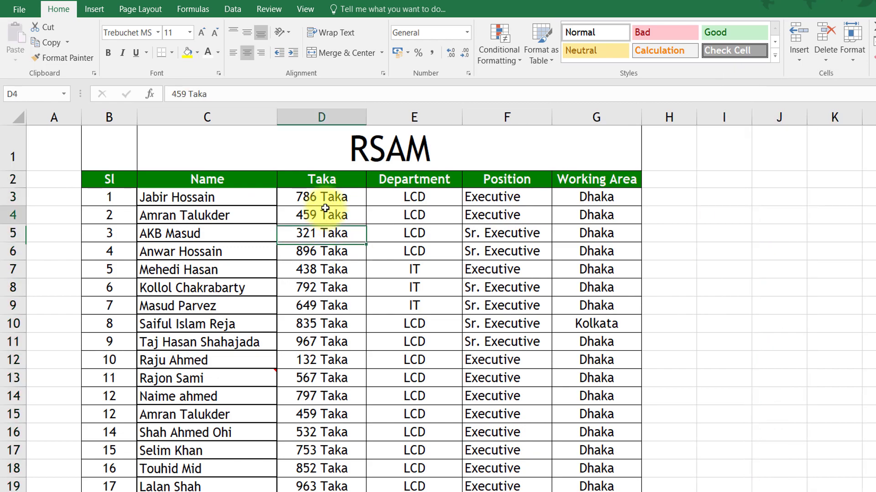
click(319, 197)
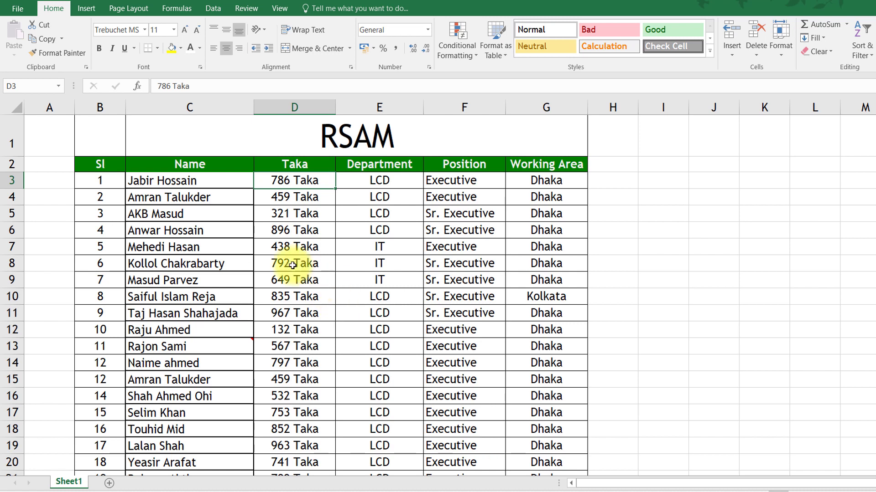
click(152, 182)
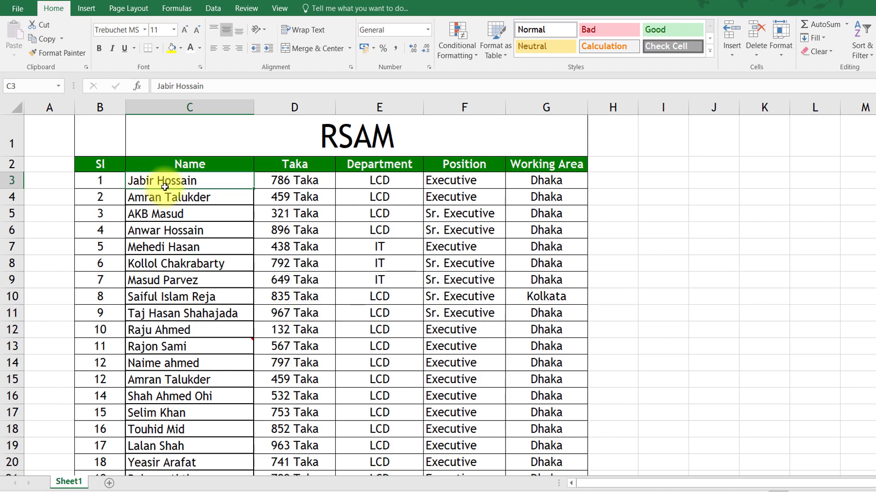
click(306, 184)
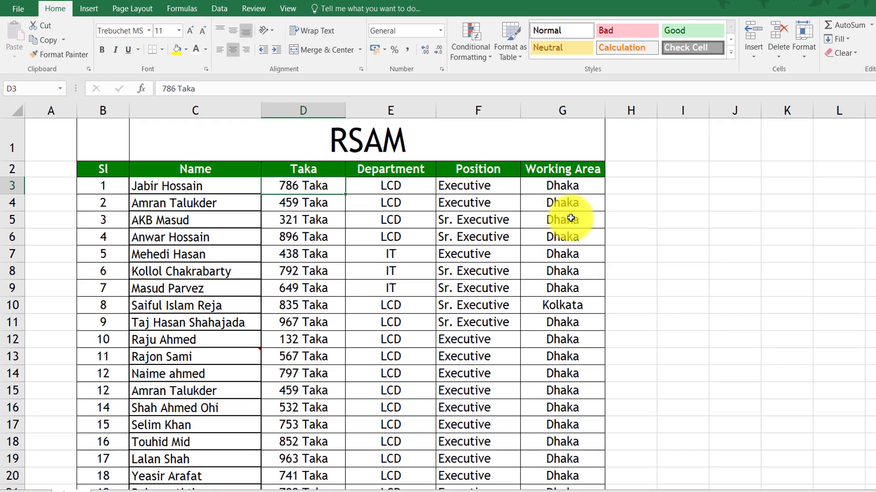
click(665, 184)
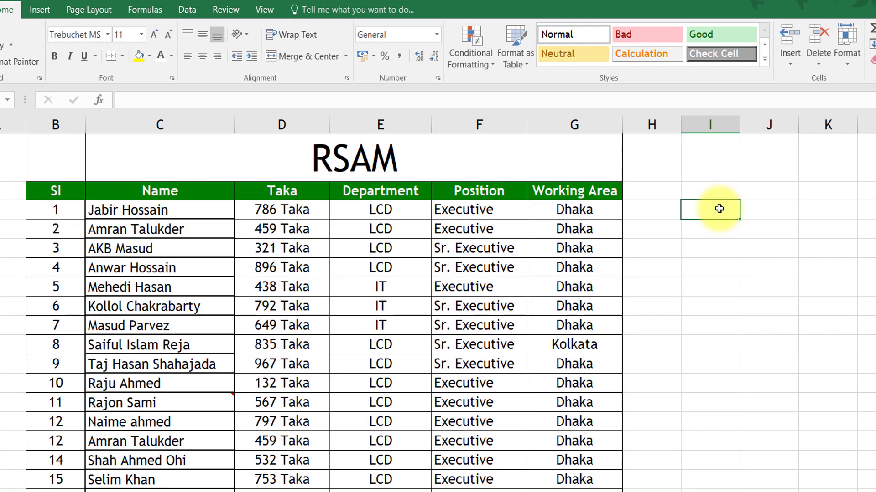
text(="Mr.)
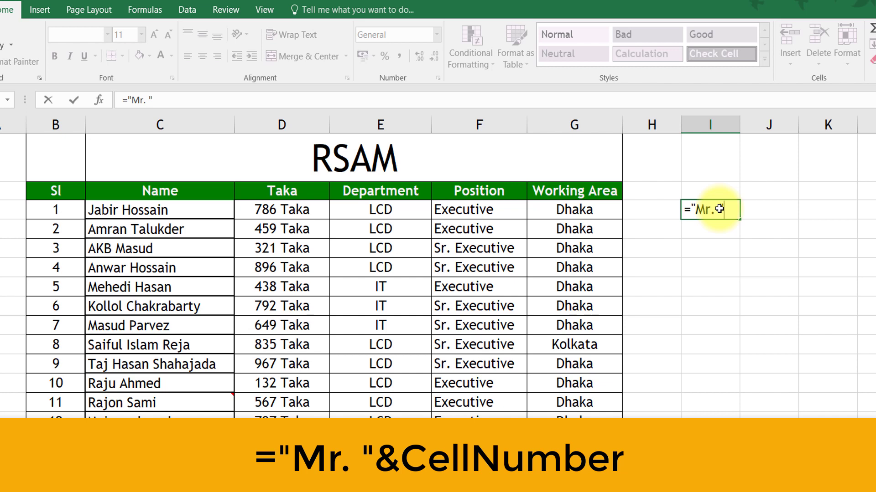
text(&)
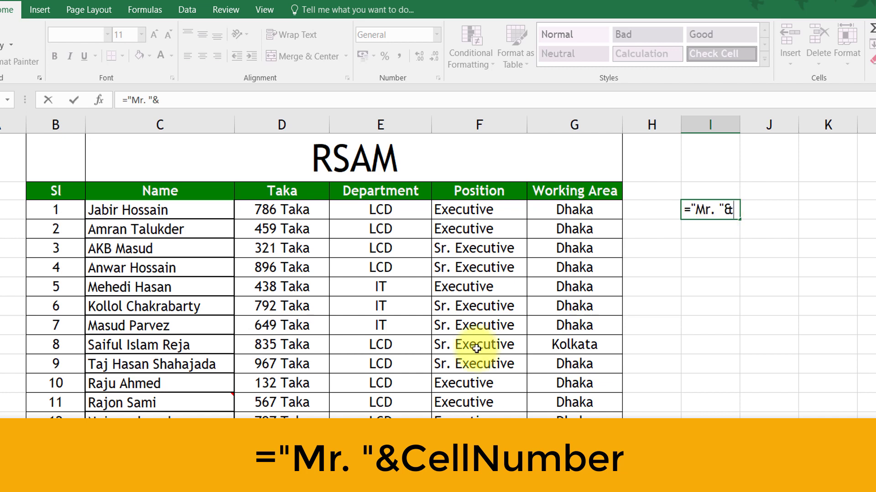
click(168, 213)
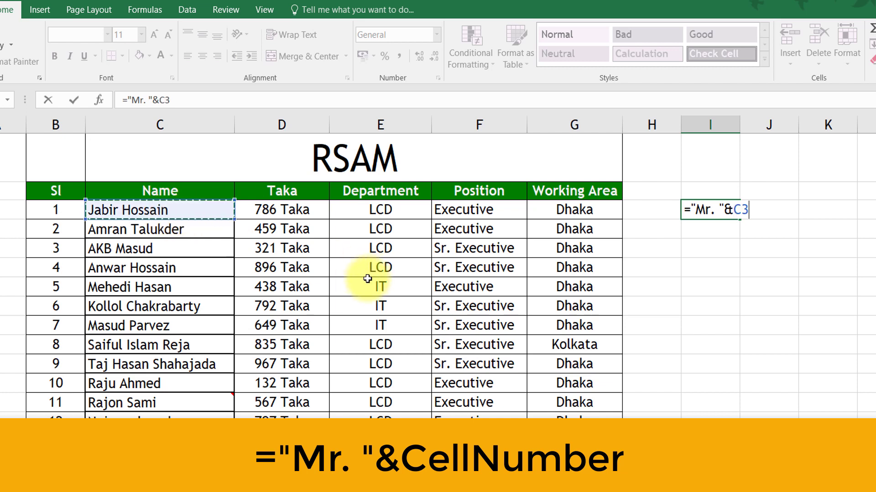
key(Return)
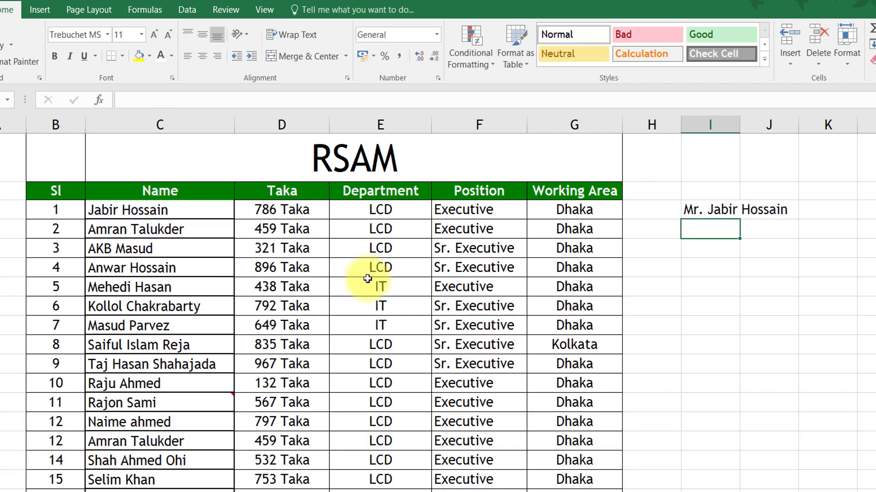
double_click(740, 125)
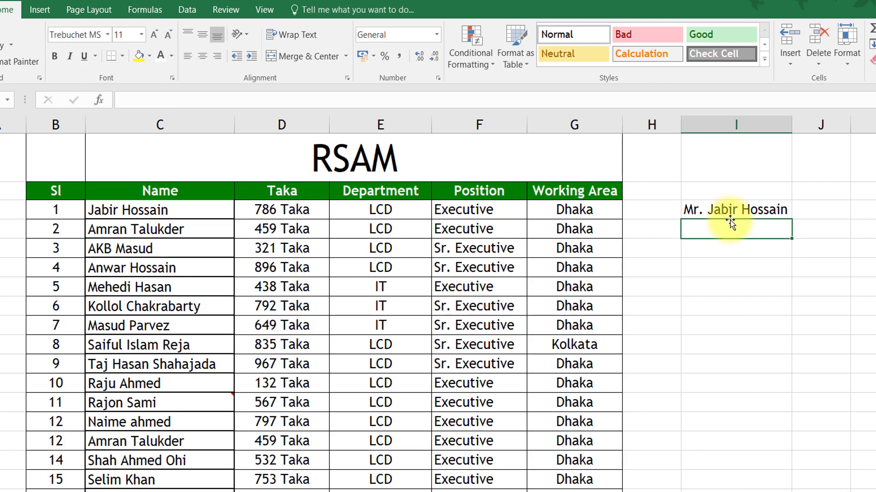
click(754, 209)
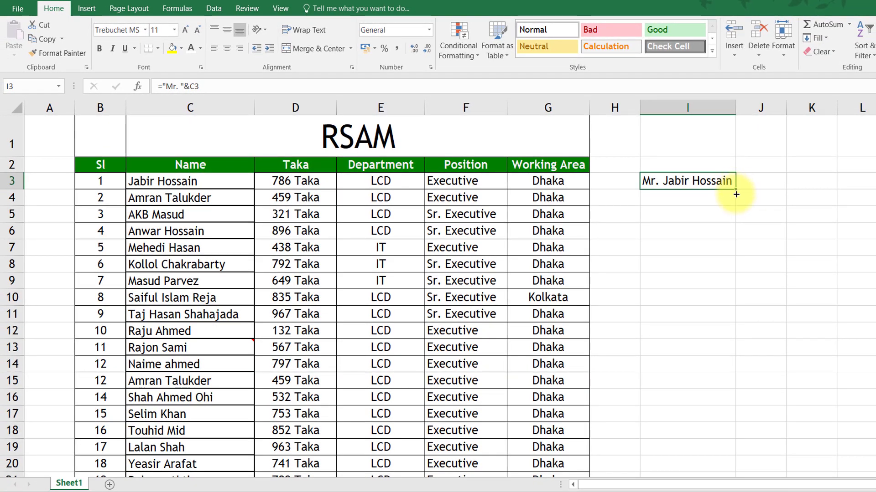
- Fill the Mr. formula down column I and paste the results as values over the names from C3
mouse_move(775, 207)
mouse_down()
mouse_move(688, 449)
mouse_move(748, 451)
mouse_up()
scroll(730, 364, up, 3)
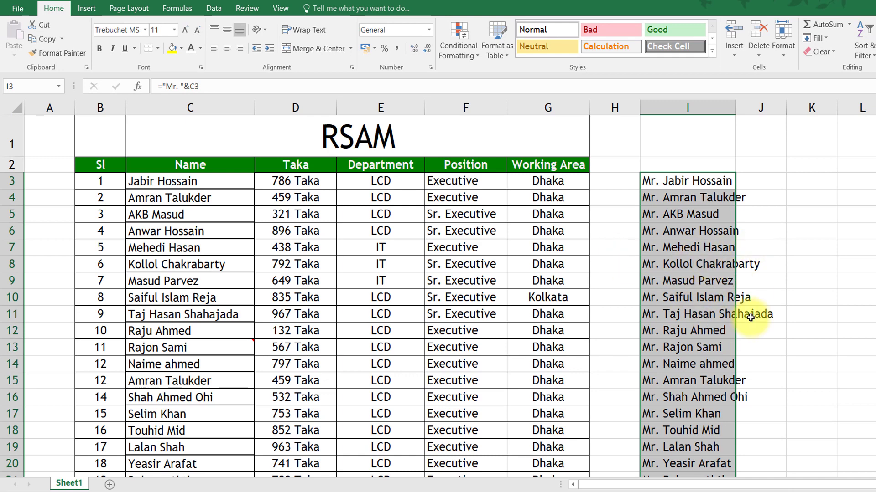
right_click(681, 181)
click(702, 202)
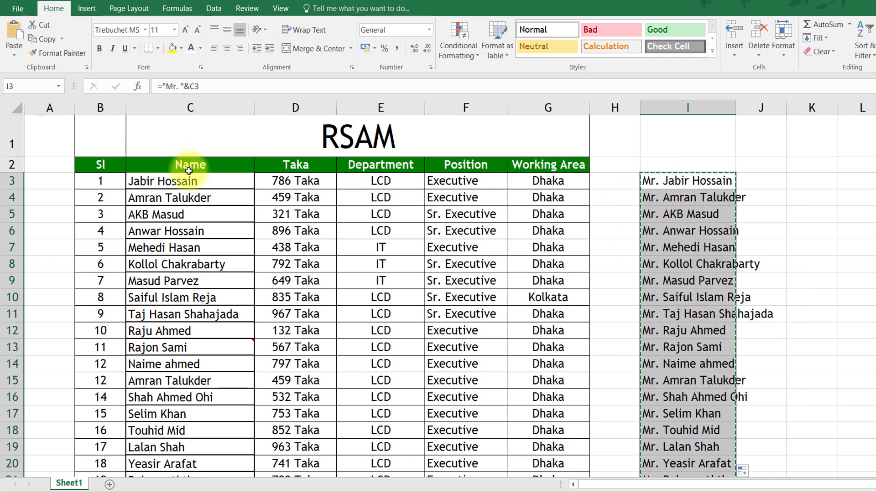
click(190, 180)
right_click(189, 180)
click(269, 250)
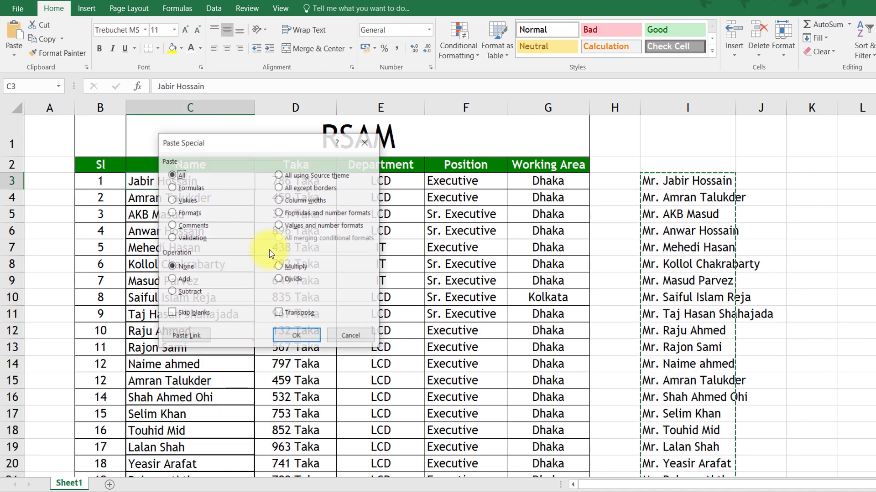
click(186, 201)
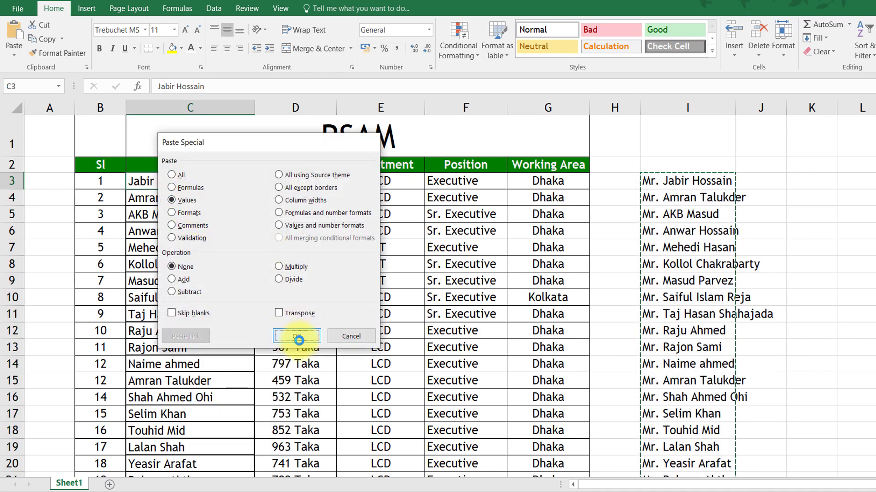
click(297, 337)
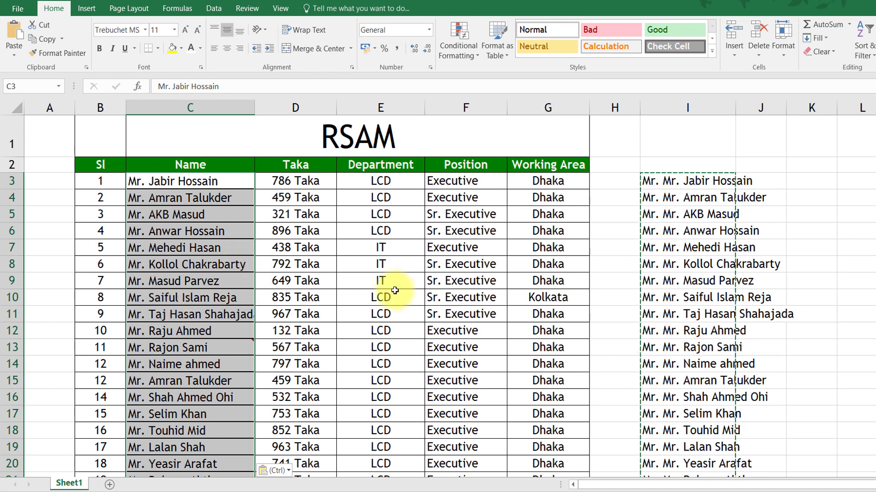
- Delete the helper column I
click(664, 197)
click(680, 108)
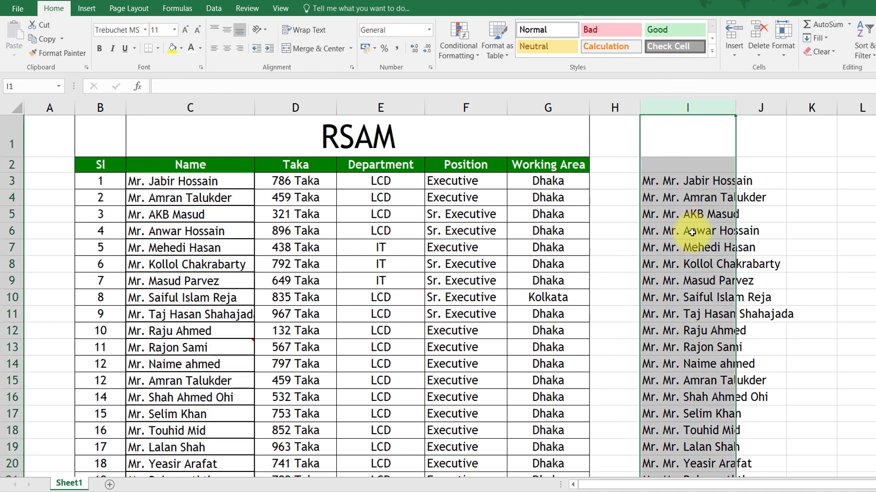
key(ctrl+minus)
click(722, 291)
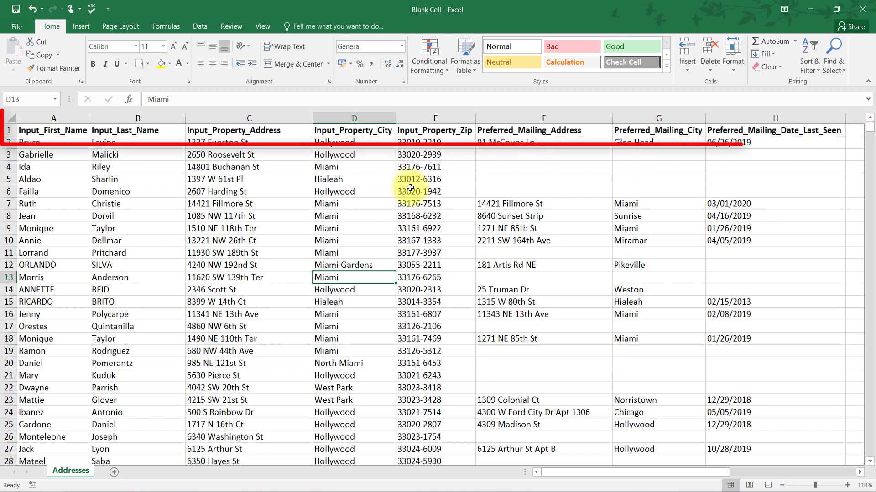
- Scroll through the Addresses sheet's names and property addresses
click(307, 195)
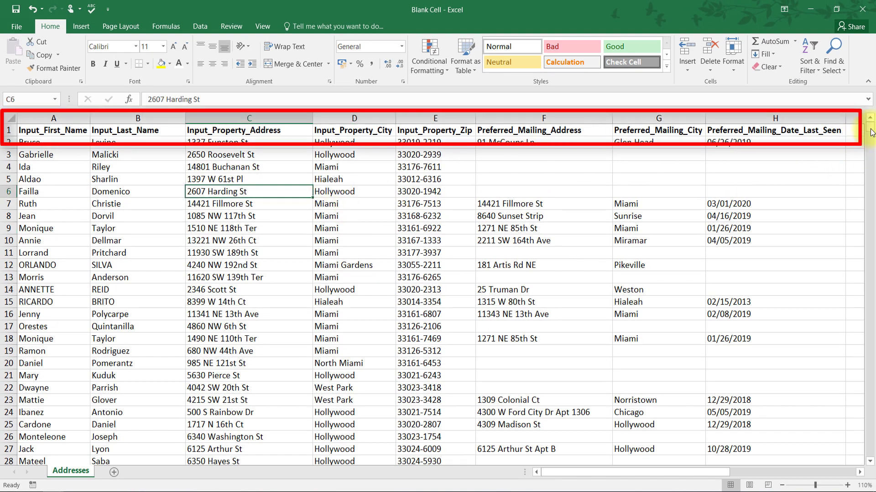
drag(870, 138, 870, 142)
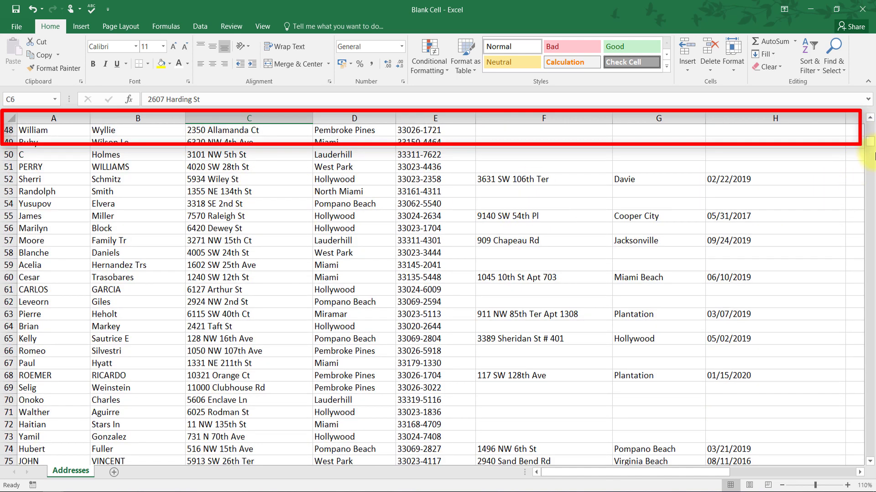
drag(870, 141, 870, 128)
click(52, 130)
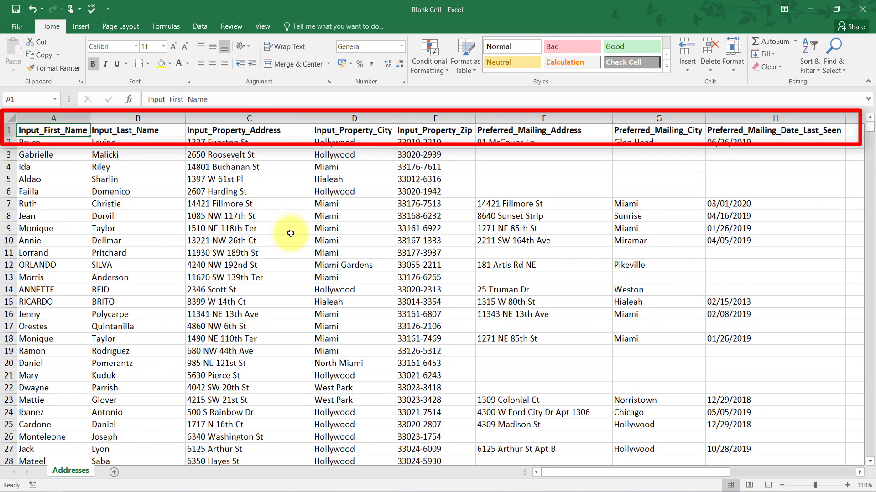
scroll(402, 246, down, 2)
scroll(402, 251, down, 1)
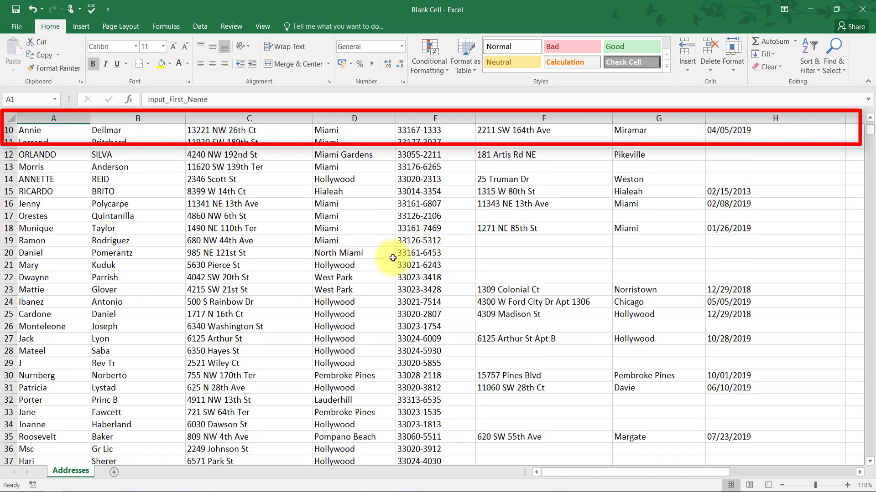
scroll(394, 258, up, 3)
scroll(406, 277, down, 2)
scroll(402, 276, down, 2)
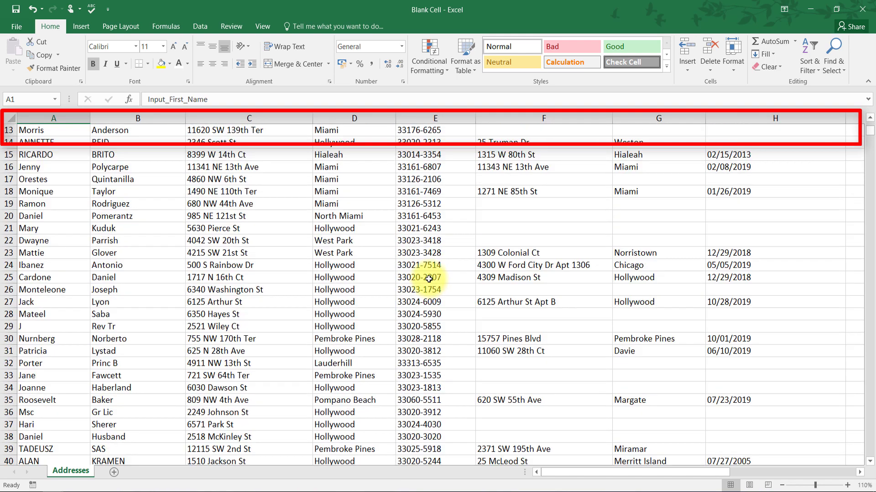
scroll(392, 276, up, 2)
scroll(393, 276, up, 1)
- Select the A1:C1 headers and B4, then return to cell A1
drag(69, 132, 205, 132)
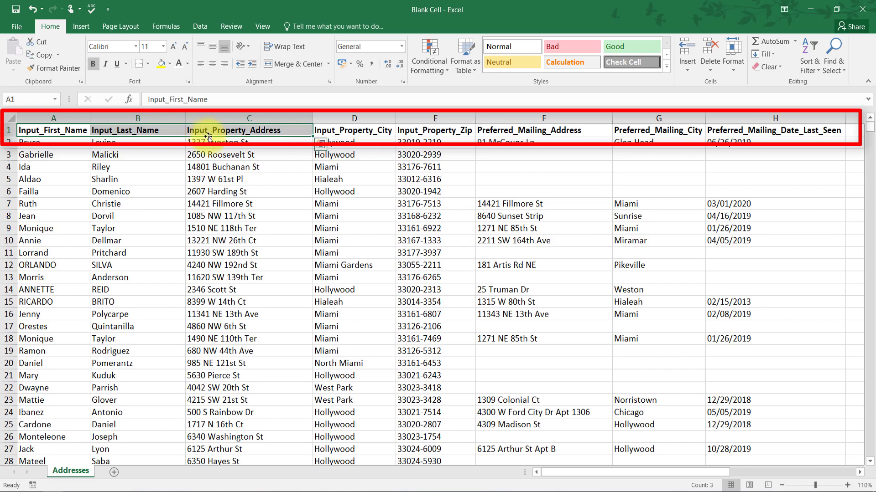
click(153, 174)
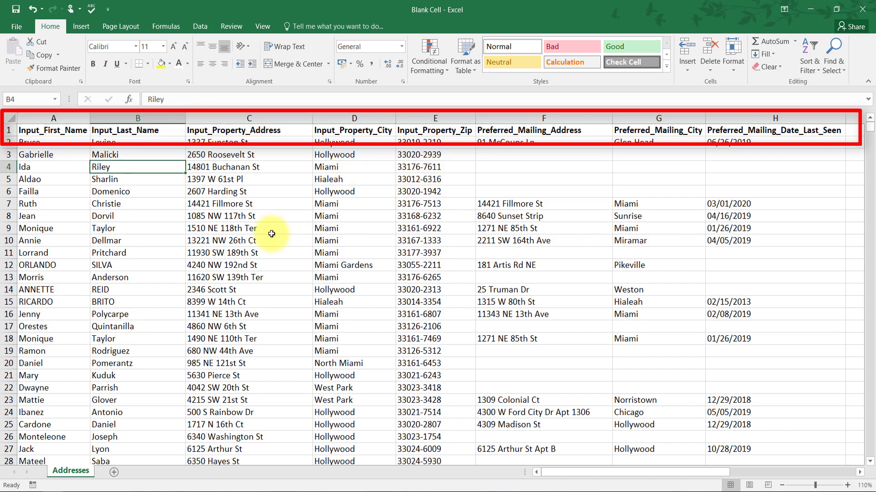
key(ctrl+Home)
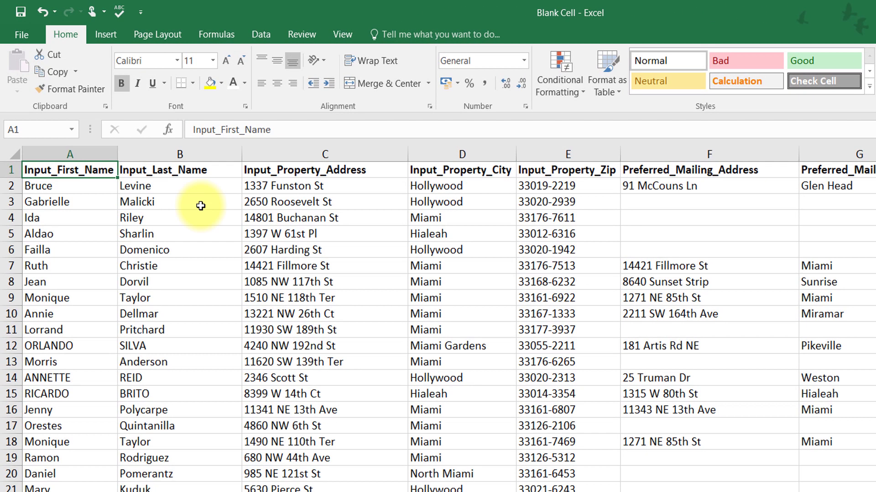
- Freeze the top header row and scroll down to confirm it stays visible
click(64, 189)
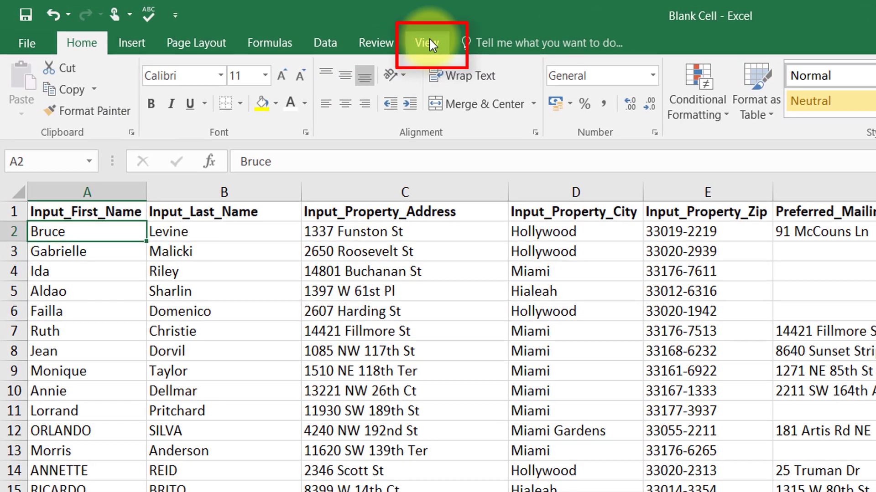
click(384, 38)
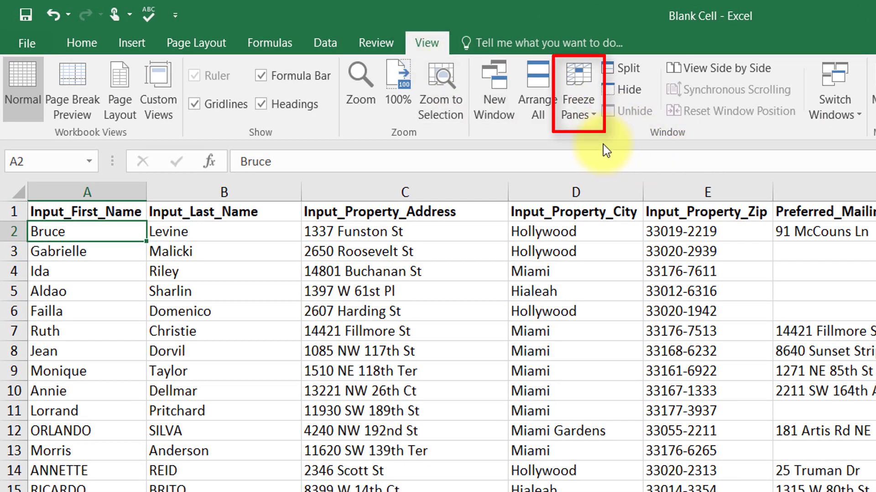
click(591, 116)
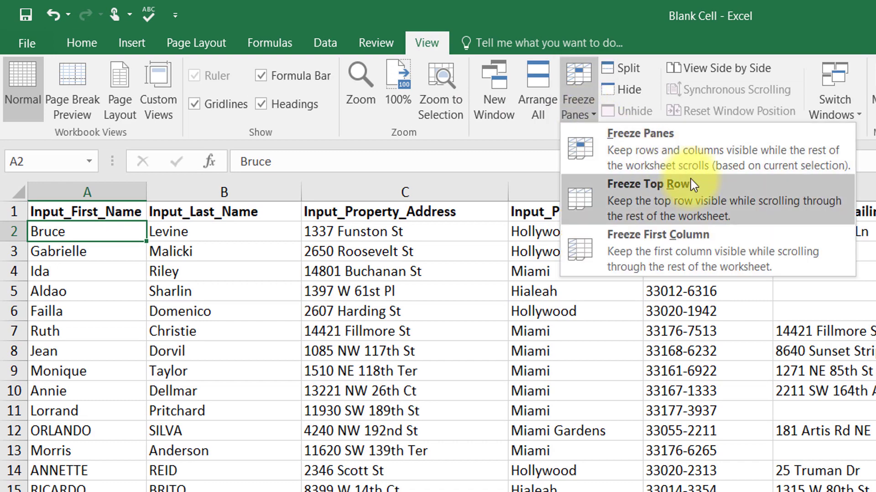
click(658, 151)
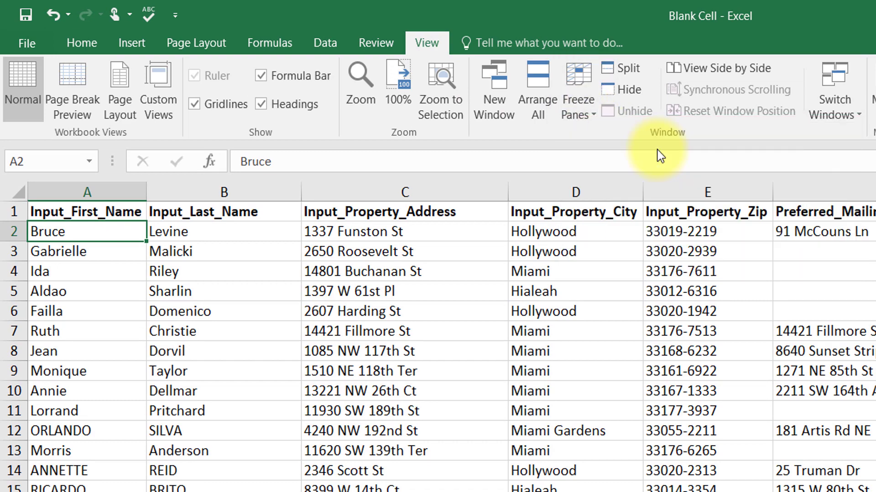
scroll(664, 268, down, 2)
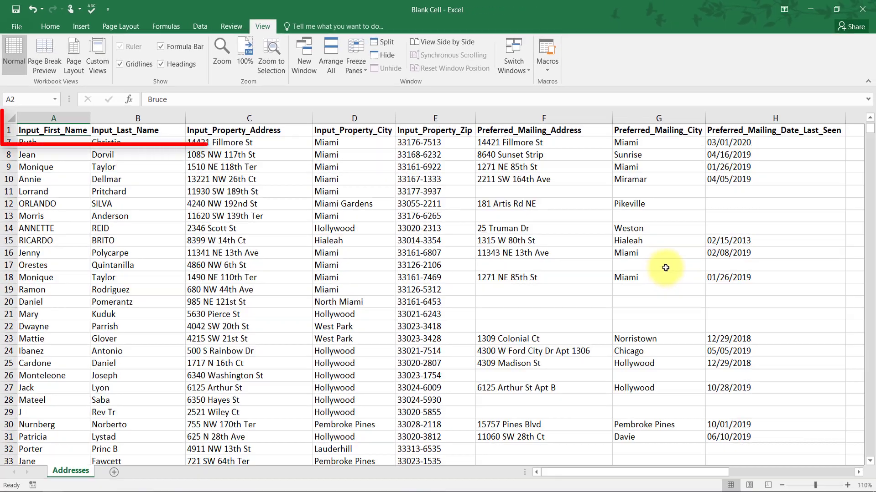
mouse_move(869, 176)
mouse_down()
mouse_move(872, 144)
mouse_move(872, 190)
mouse_move(870, 121)
mouse_up()
- Unfreeze the header row, then select rows 1–6 of the address list
click(106, 179)
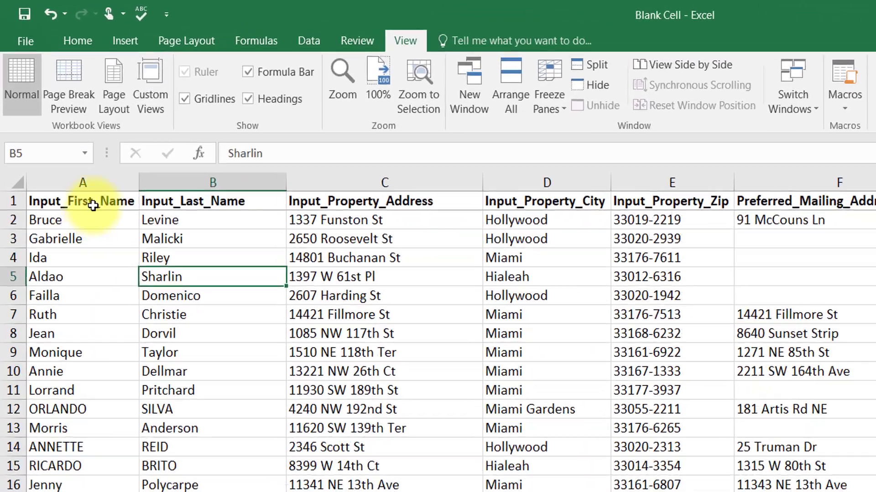
click(62, 141)
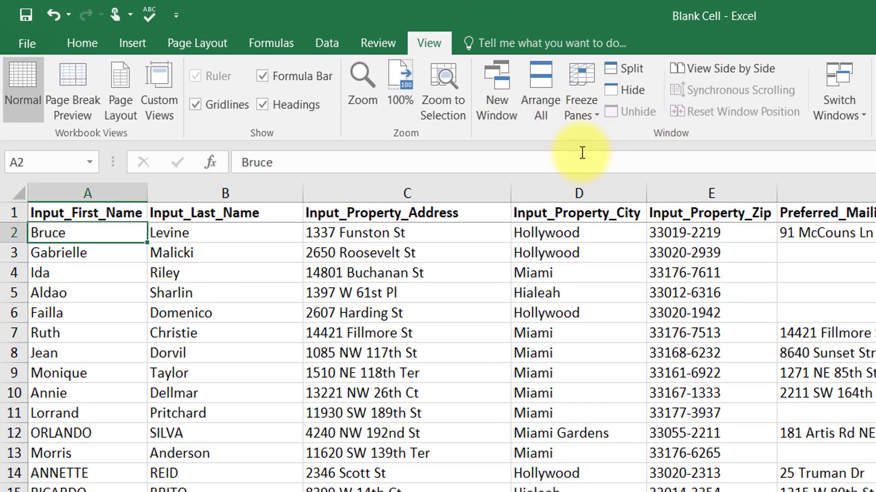
click(582, 114)
click(652, 154)
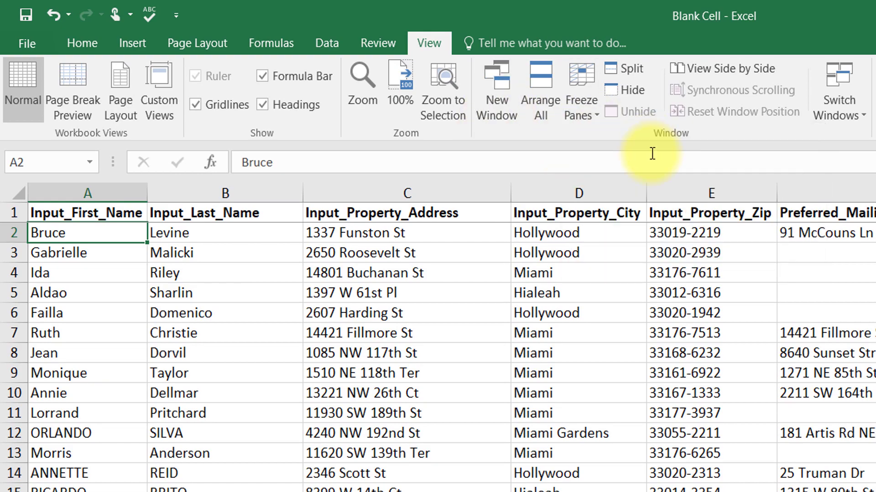
scroll(508, 251, down, 2)
scroll(557, 185, down, 2)
scroll(378, 199, up, 2)
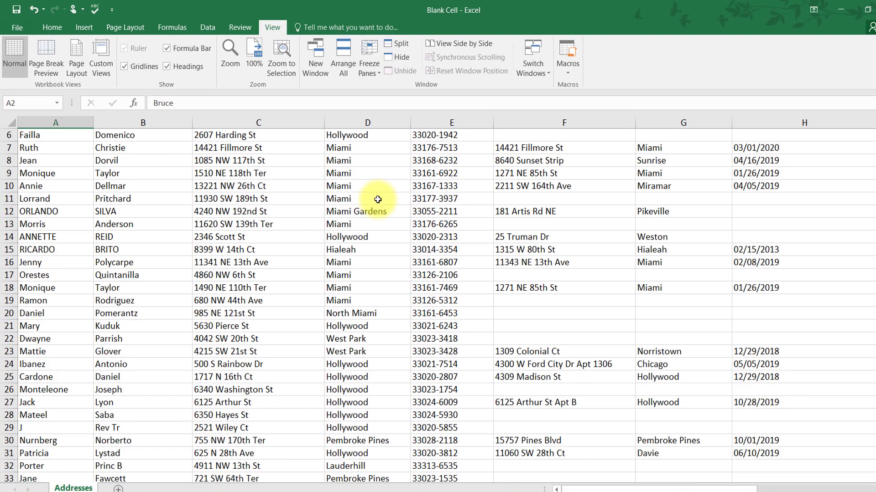
scroll(377, 199, up, 2)
mouse_move(58, 135)
mouse_down()
mouse_move(855, 218)
mouse_move(777, 195)
mouse_move(700, 195)
mouse_up()
- Freeze panes at A7 so rows 1–6 stay fixed, and scroll down to check
click(255, 187)
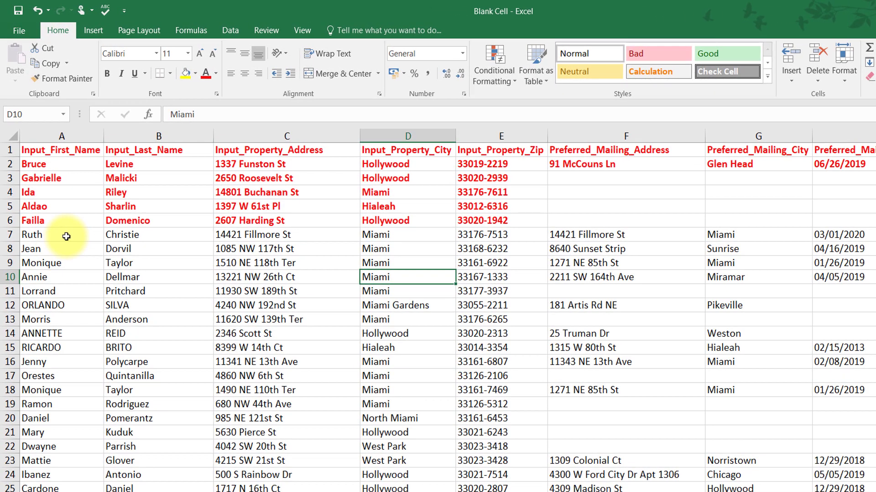
click(59, 211)
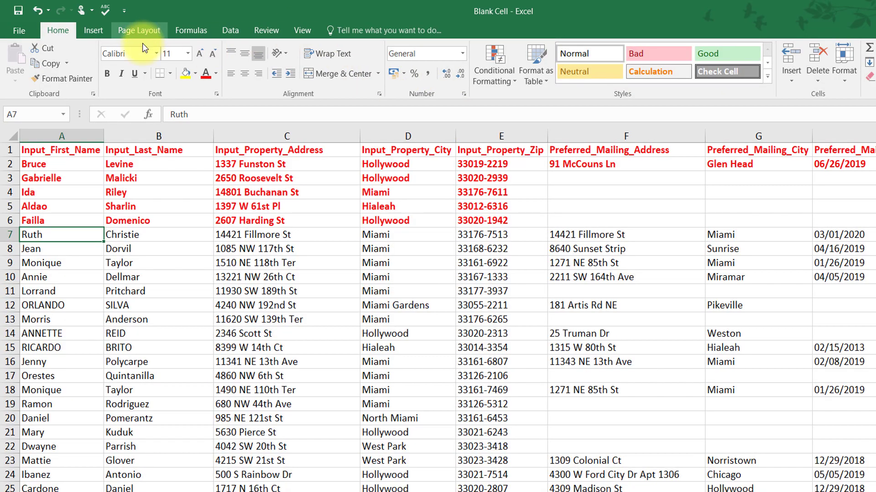
click(303, 30)
click(409, 73)
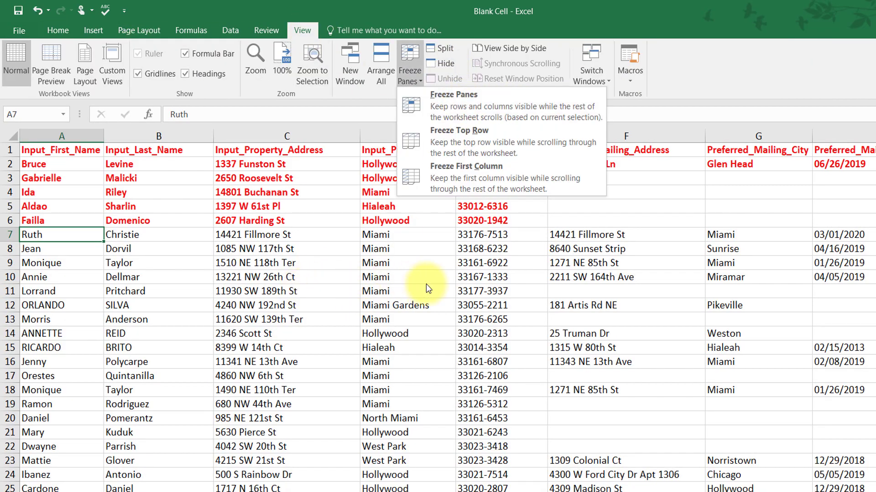
click(450, 104)
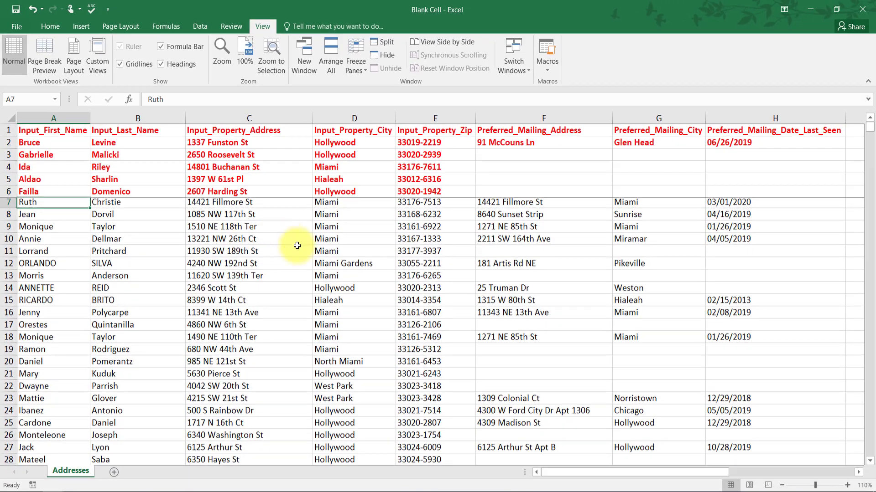
scroll(328, 256, down, 4)
scroll(386, 284, down, 3)
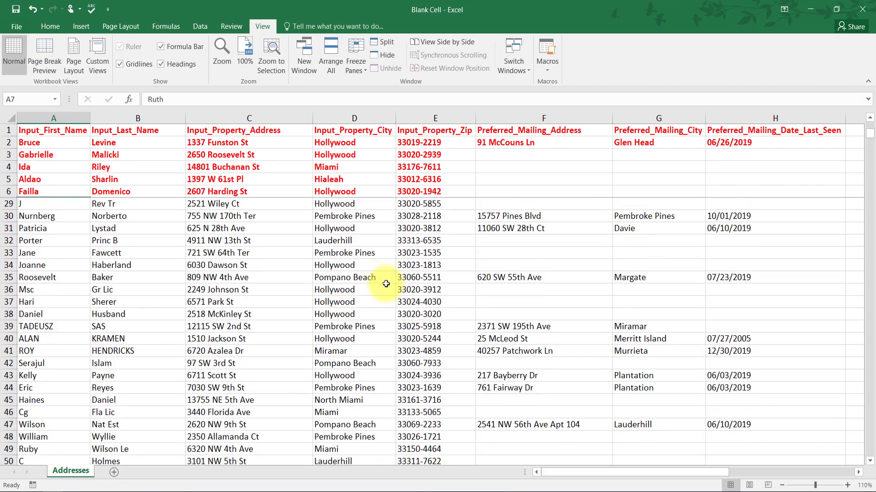
scroll(386, 283, down, 3)
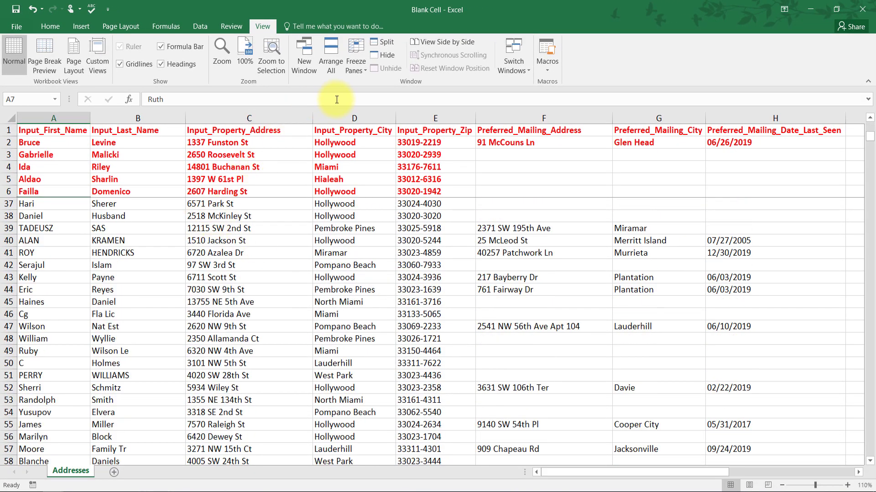
click(364, 70)
- Unfreeze the six fixed rows and switch to the Final sheet
click(428, 91)
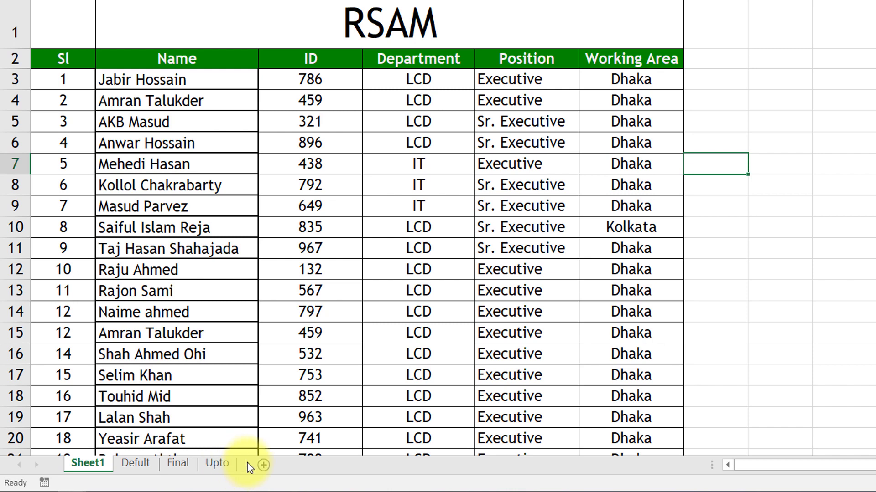
click(182, 464)
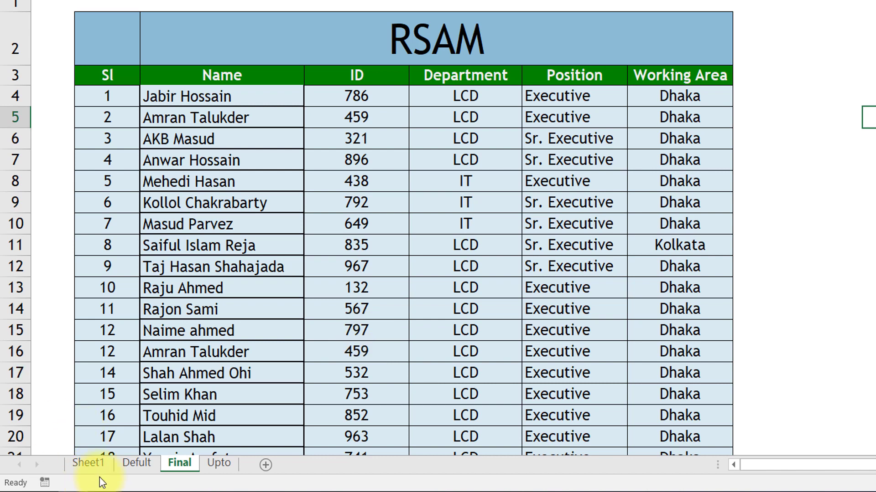
- Copy the Final sheet to a (new book) via Move or Copy with Create a copy ticked
right_click(178, 462)
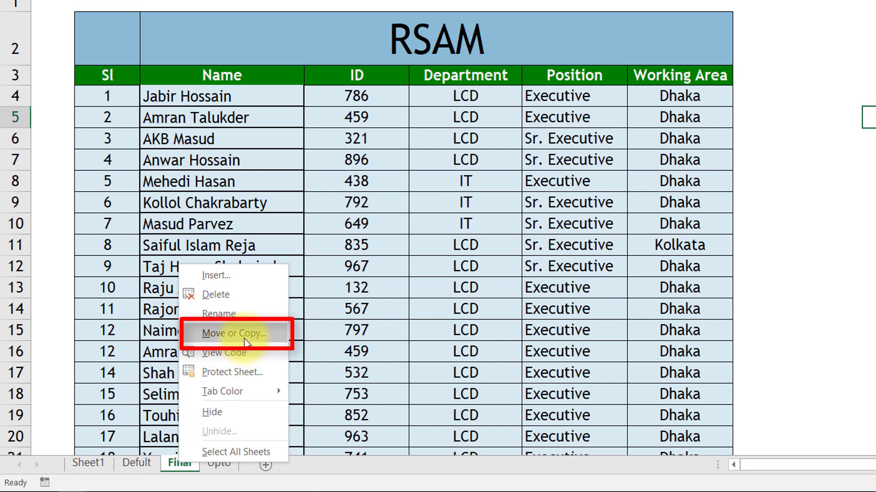
click(244, 339)
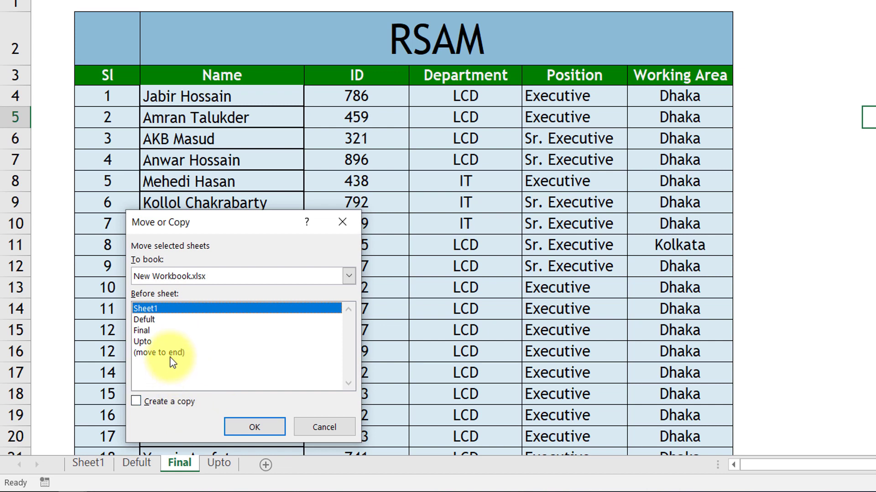
click(144, 331)
click(347, 277)
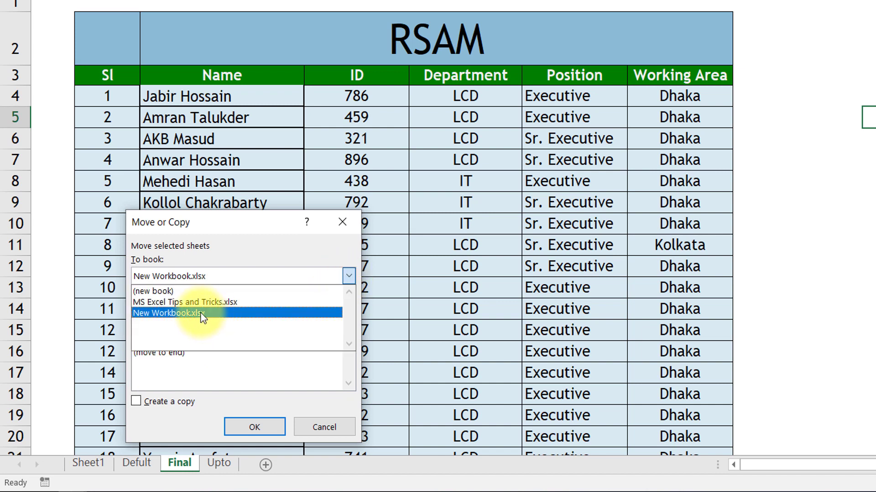
click(167, 291)
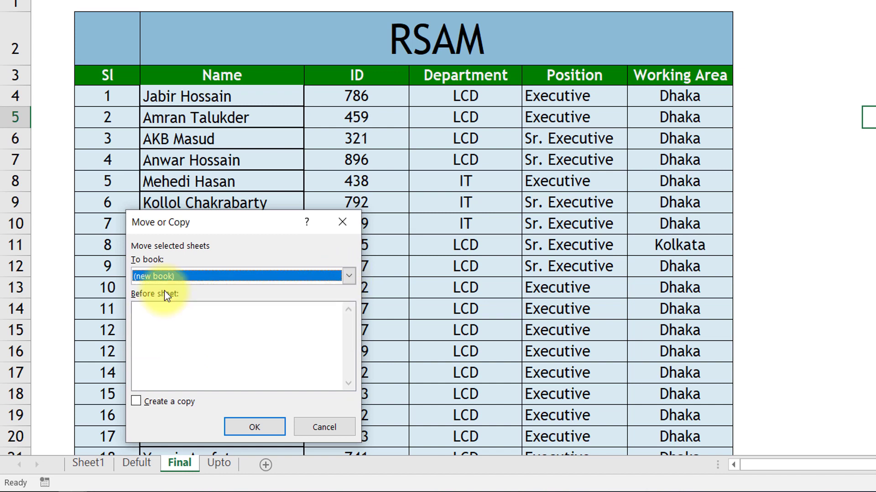
click(136, 402)
click(257, 427)
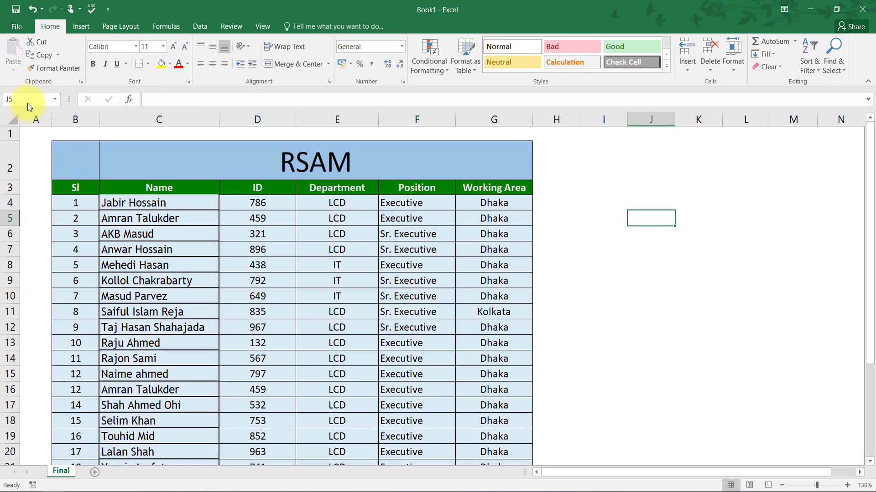
- Save the new workbook as 'Final' in the 276. MS Excel Tips and Tricks folder, then close Excel
key(ctrl+s)
click(181, 198)
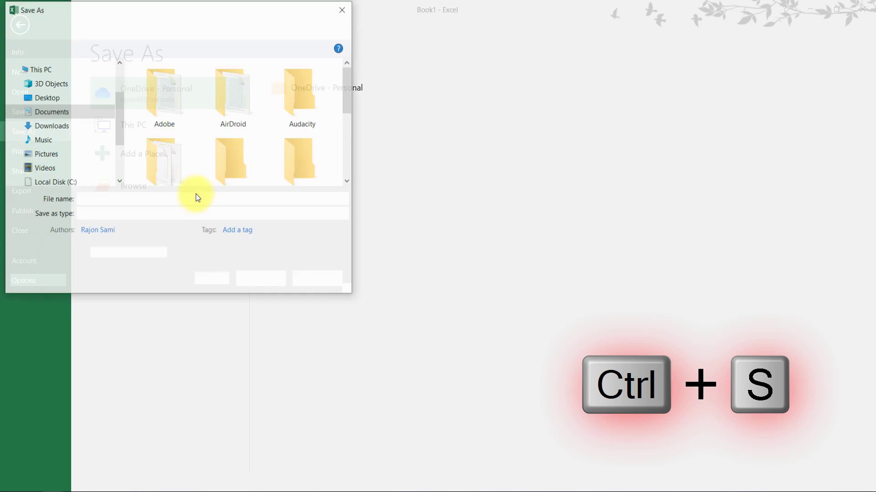
drag(122, 120, 120, 83)
click(103, 137)
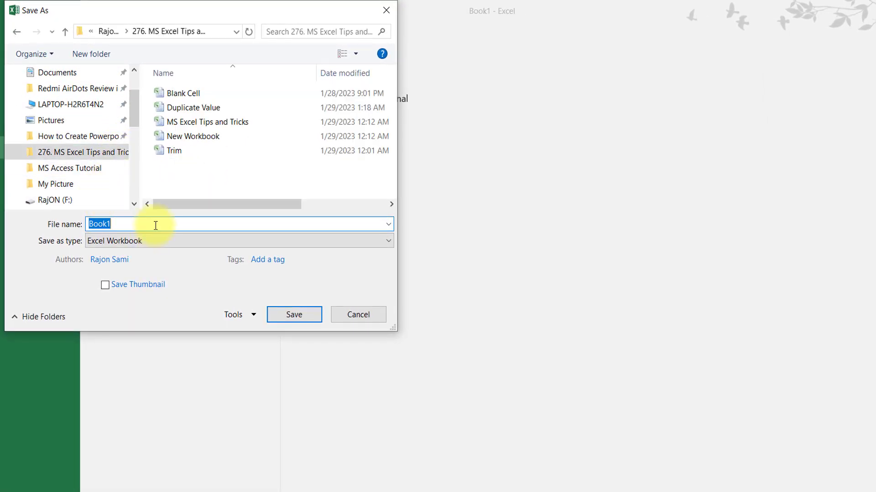
text(inal)
click(292, 316)
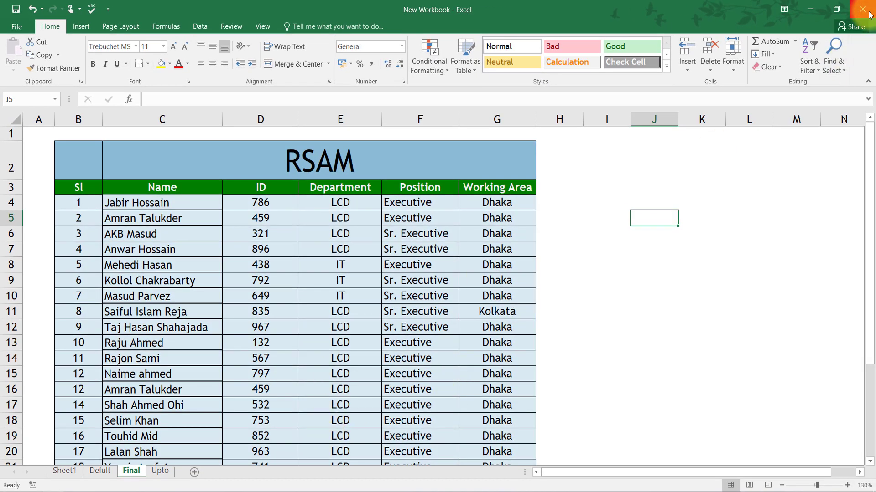
click(862, 9)
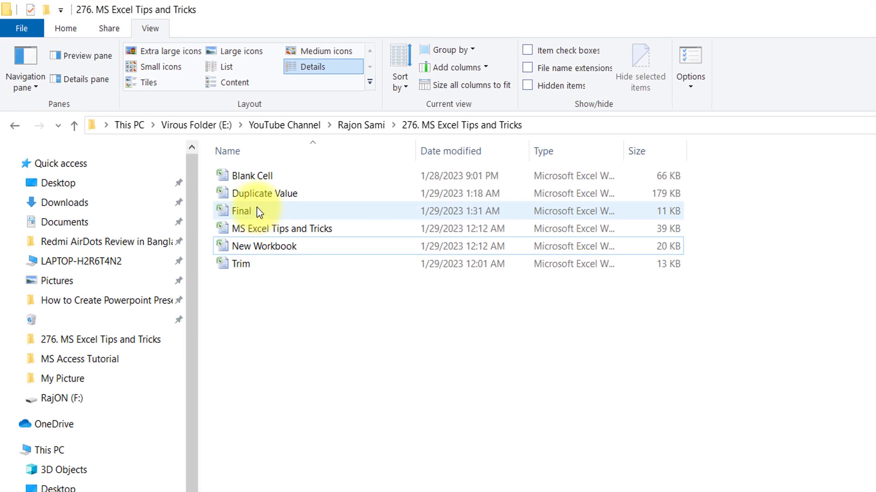
- Open the saved Final file from the 276. MS Excel Tips and Tricks folder
mouse_move(242, 211)
double_click(258, 210)
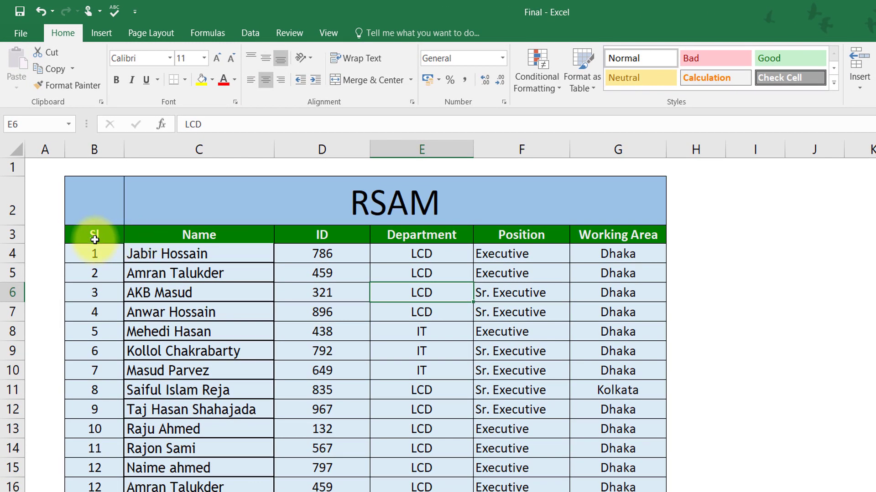
- Add header filters to the table and show only the IT department rows
click(102, 242)
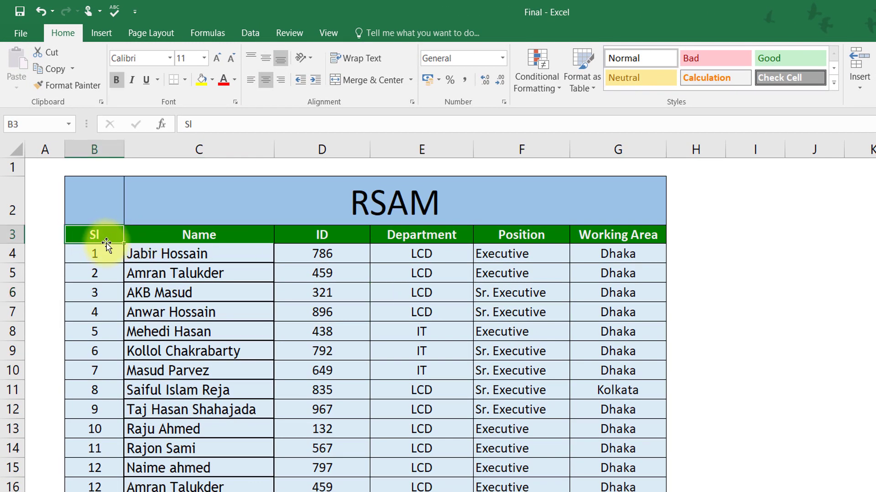
key(ctrl+shift+l)
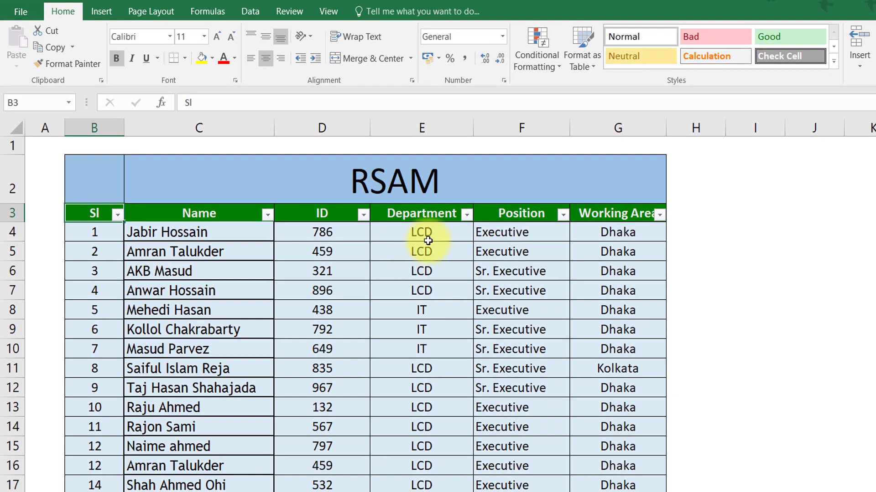
click(467, 214)
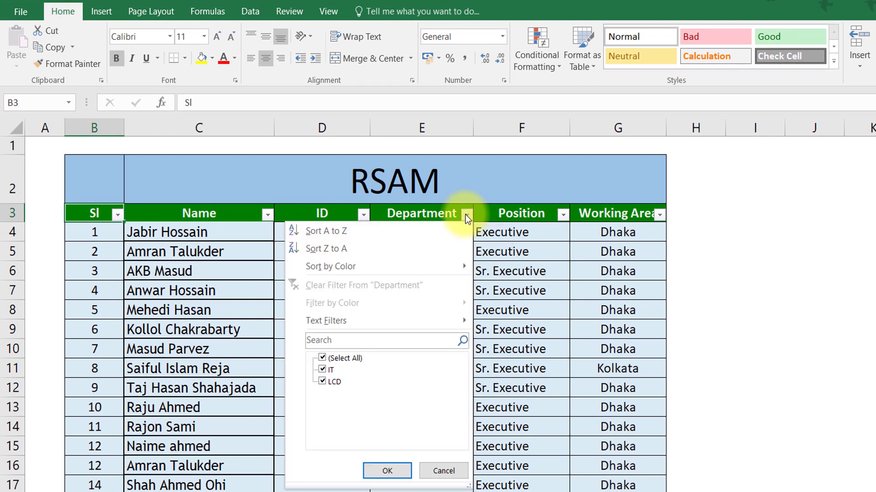
click(322, 358)
click(321, 370)
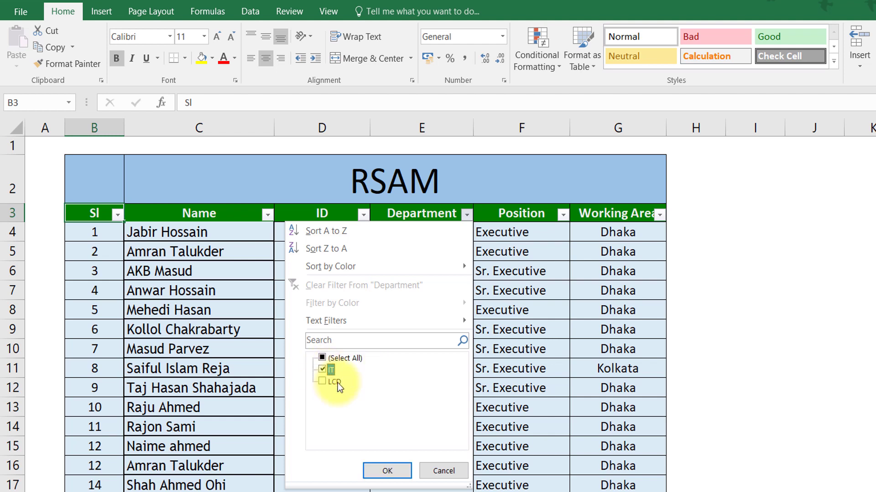
click(382, 473)
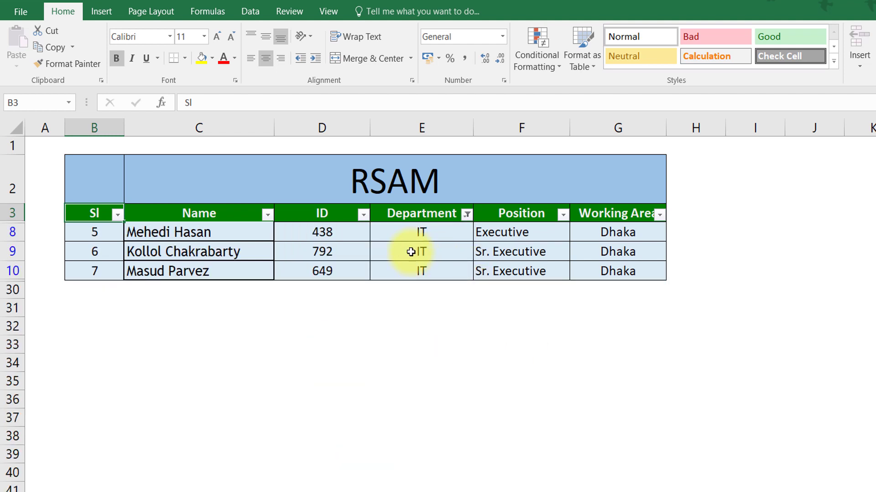
- Reset the Department filter to (Select All) so every staff row shows again
click(466, 214)
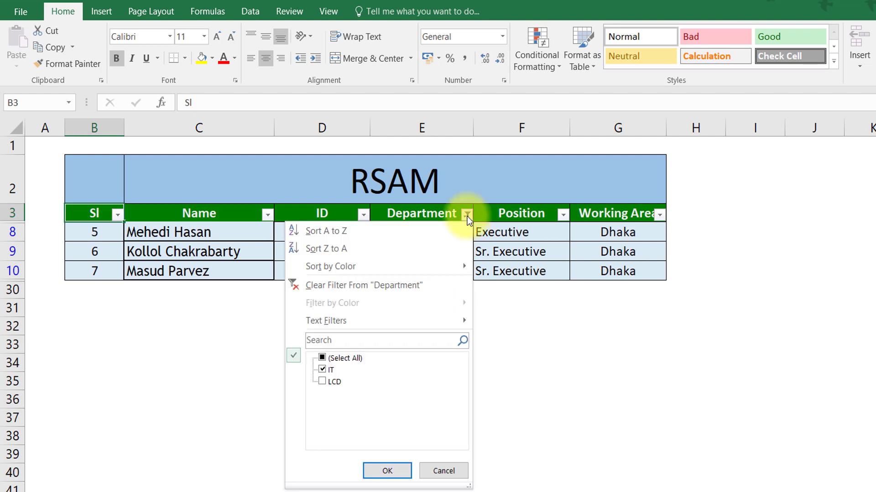
click(323, 358)
click(384, 471)
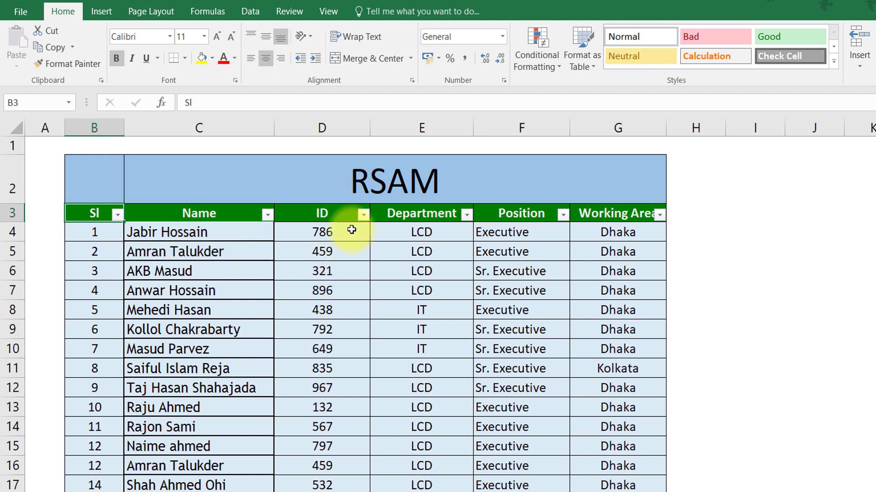
- Toggle filtering off with Ctrl+Shift+L, on via Sort & Filter, then off again
key(ctrl+shift+l)
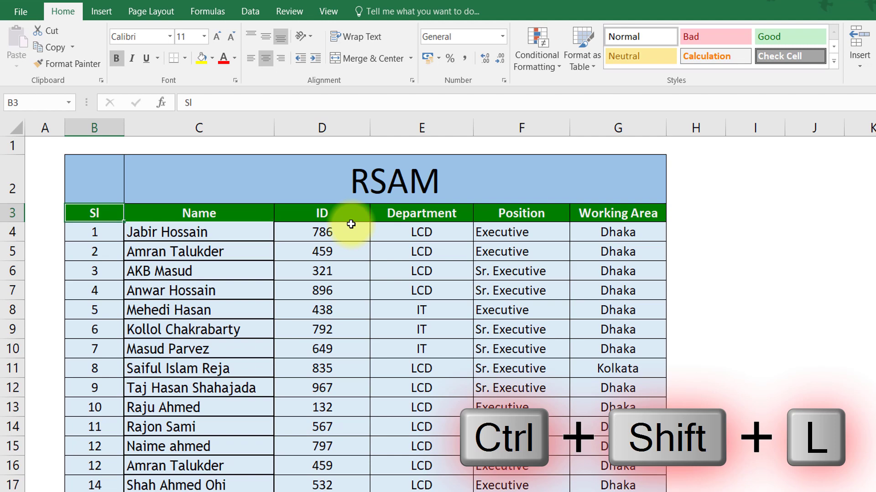
click(322, 232)
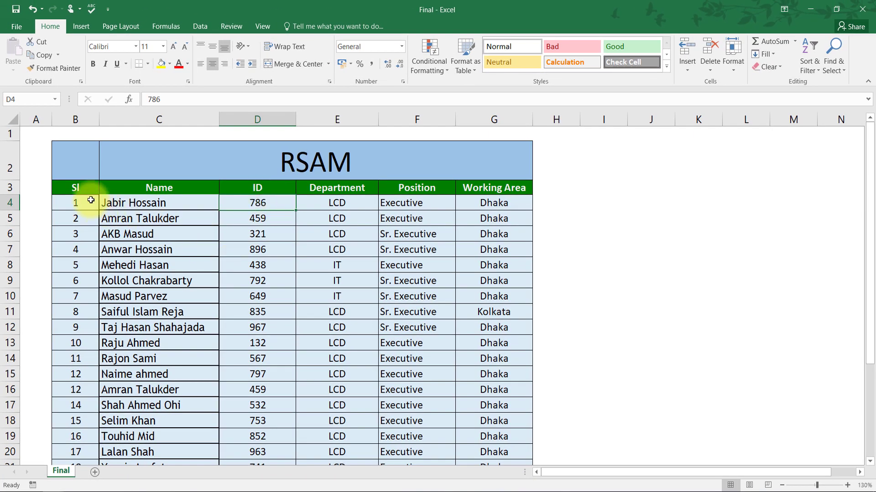
click(75, 187)
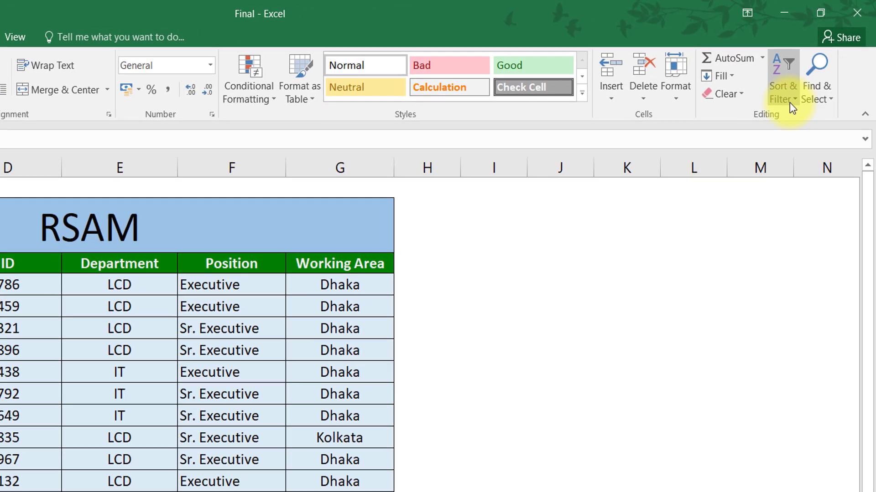
click(801, 77)
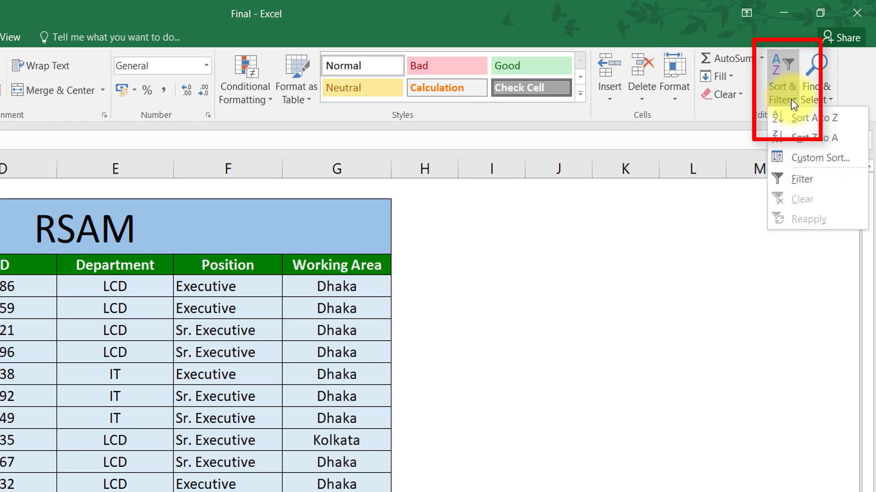
click(820, 183)
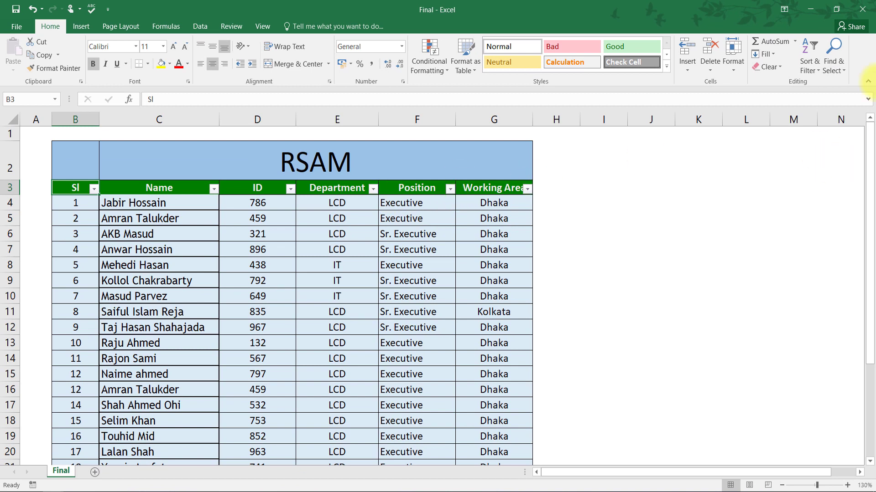
key(ctrl+shift+l)
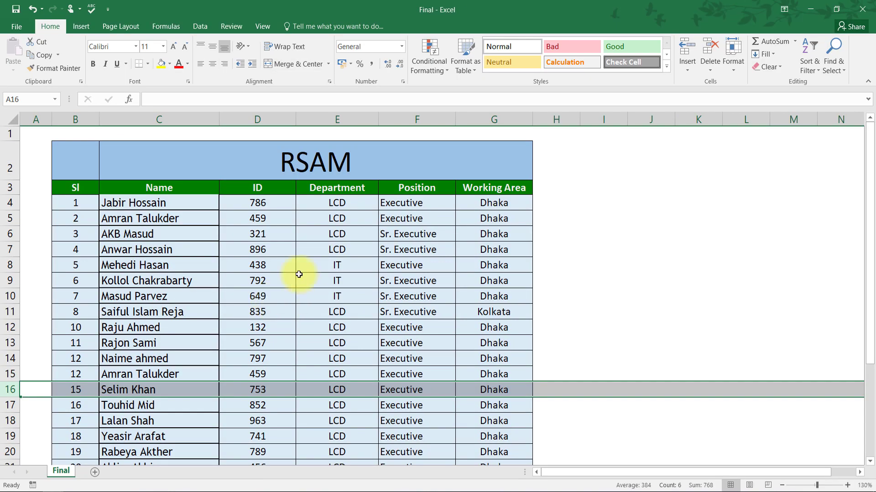
click(169, 217)
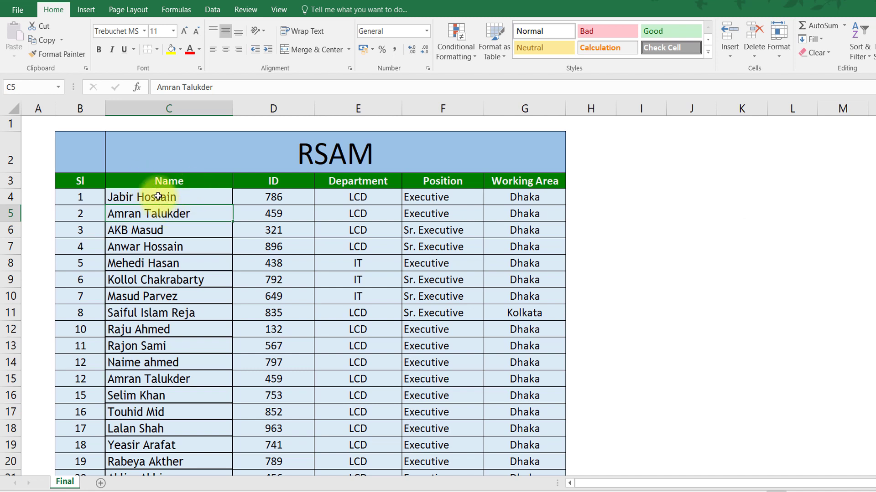
- Select all employee names in the Name column, from C4 down to the last row
click(157, 196)
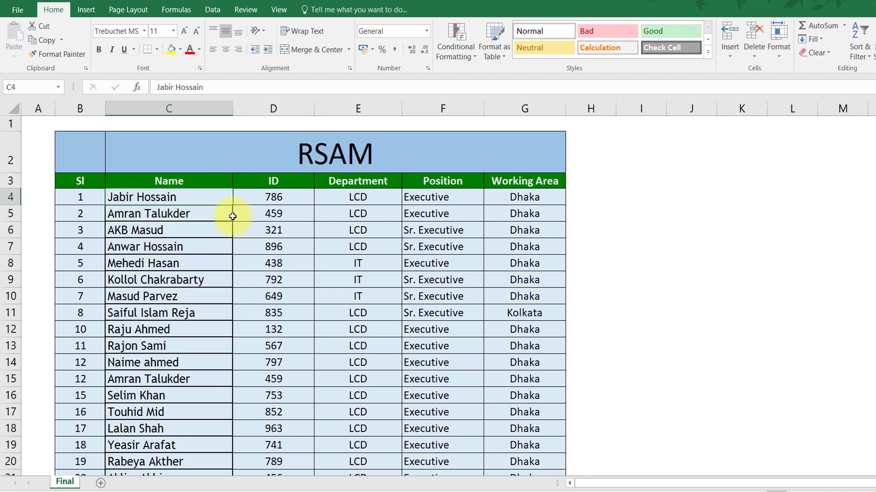
key(Up)
key(Right)
key(Right)
key(Right)
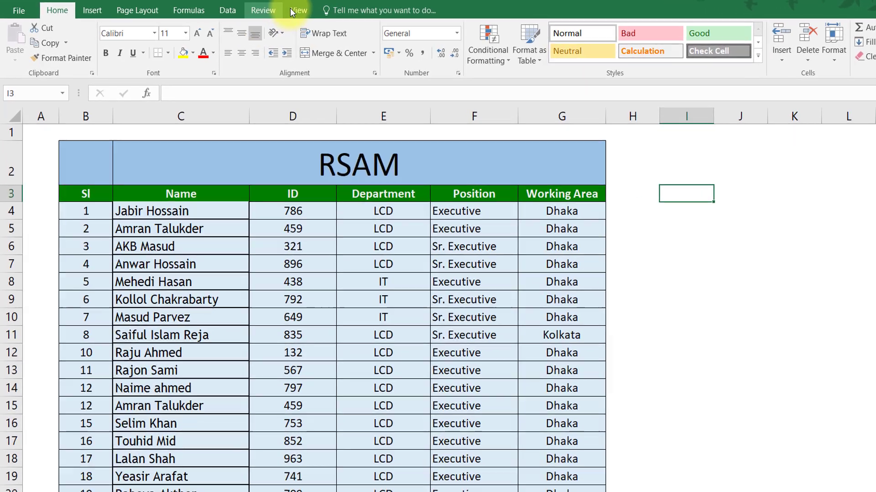
click(299, 10)
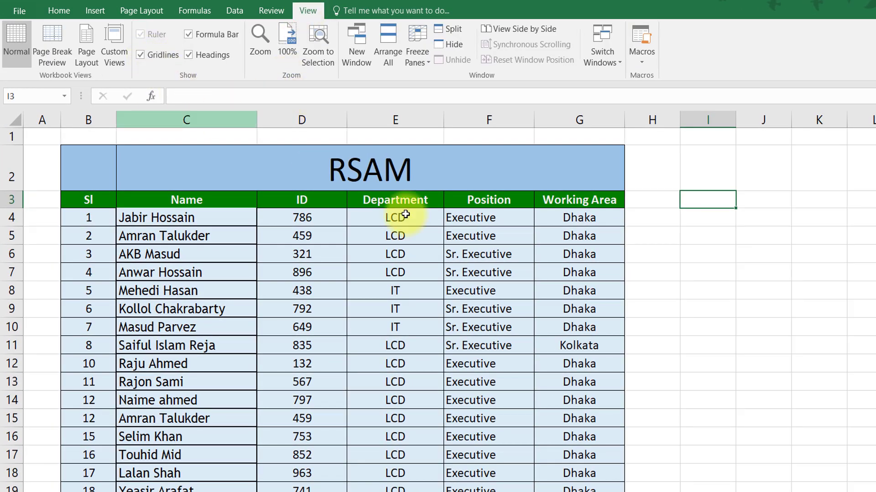
click(212, 228)
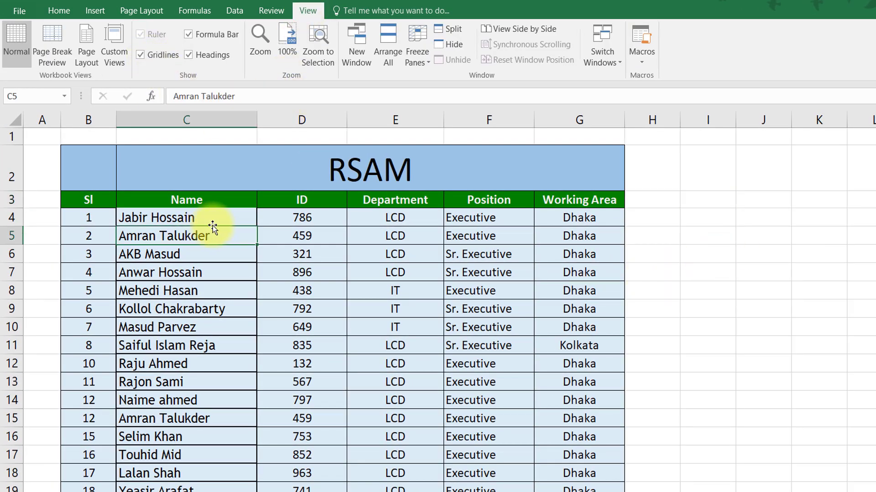
drag(211, 218, 200, 490)
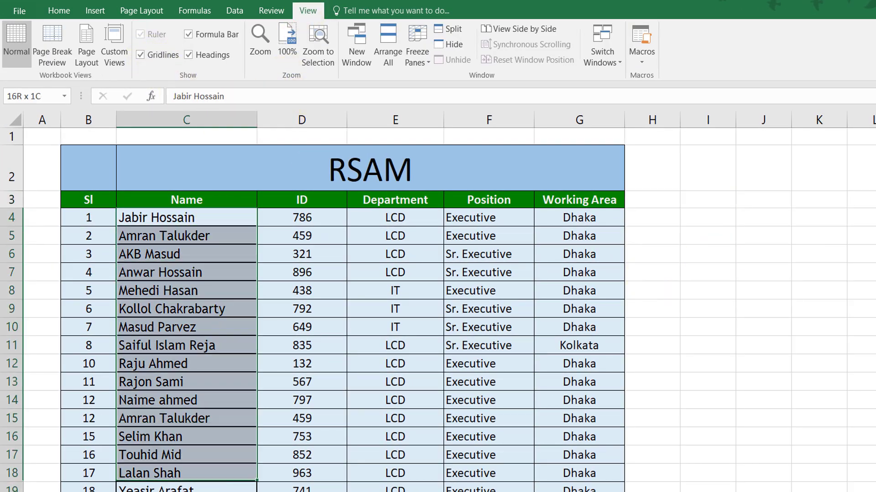
scroll(235, 371, up, 2)
scroll(264, 420, up, 1)
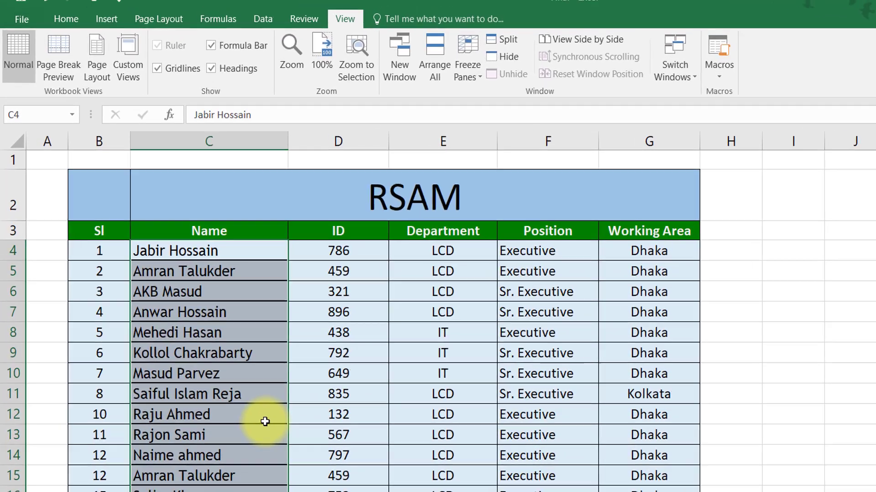
click(59, 10)
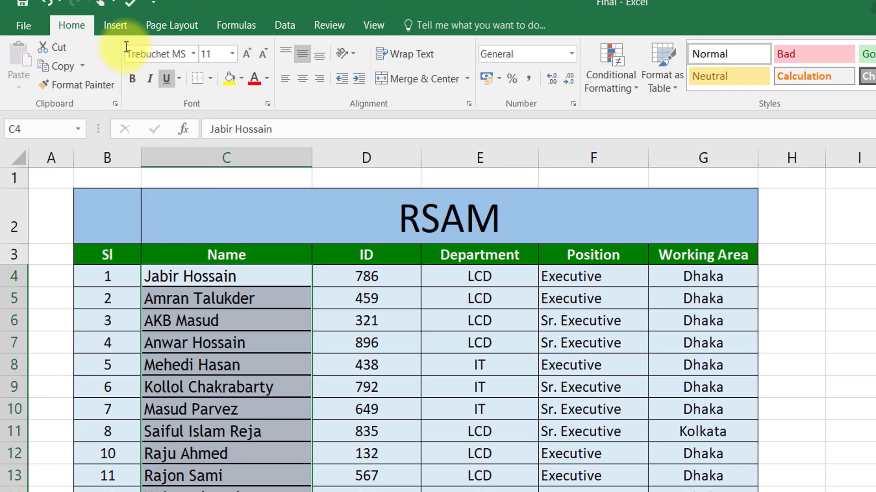
- Run Text to Columns: Delimited, Space with consecutive delimiters as one, destination $I$4
click(292, 27)
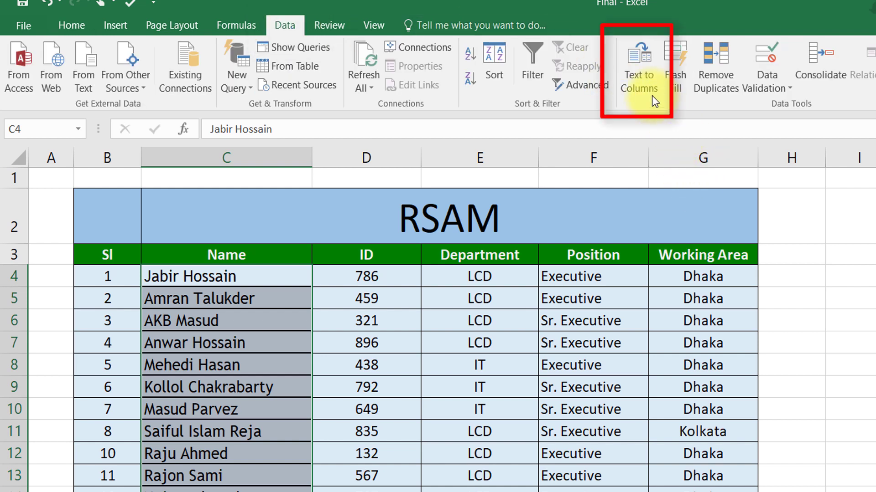
click(641, 74)
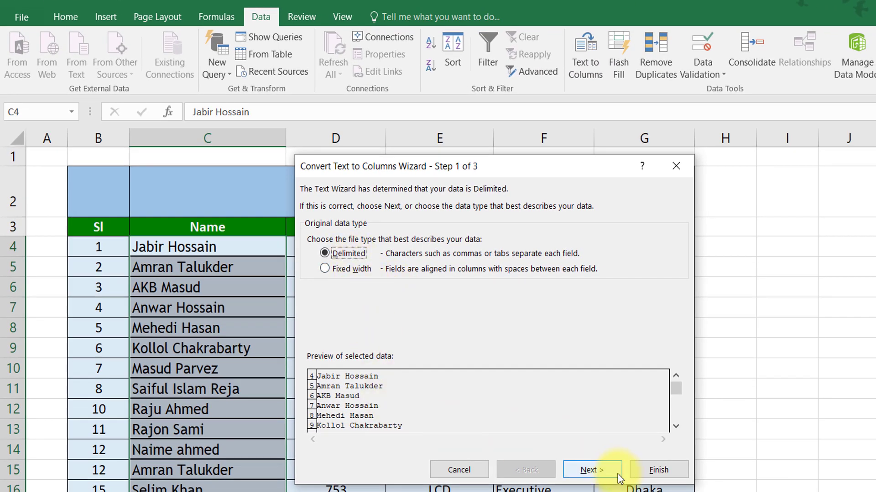
click(590, 469)
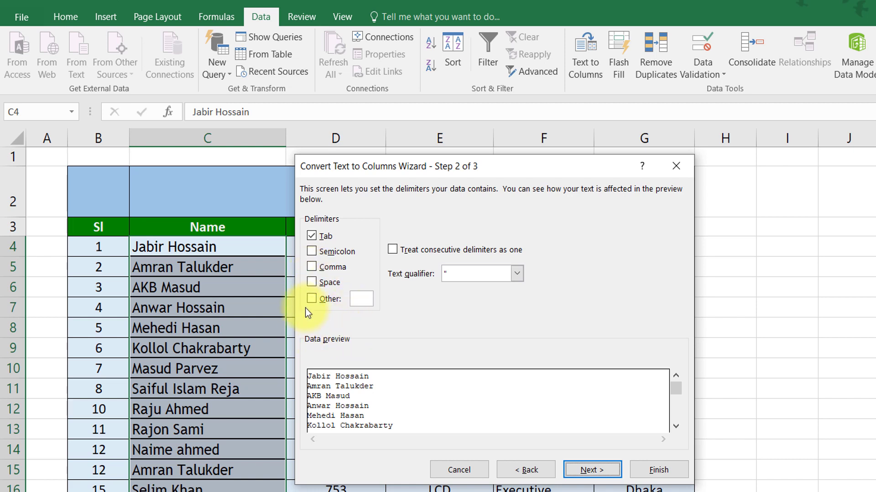
click(312, 283)
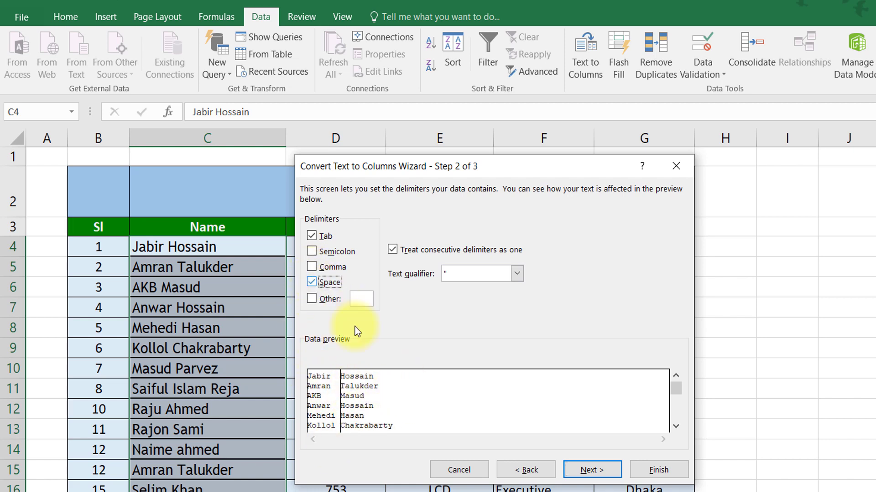
click(603, 472)
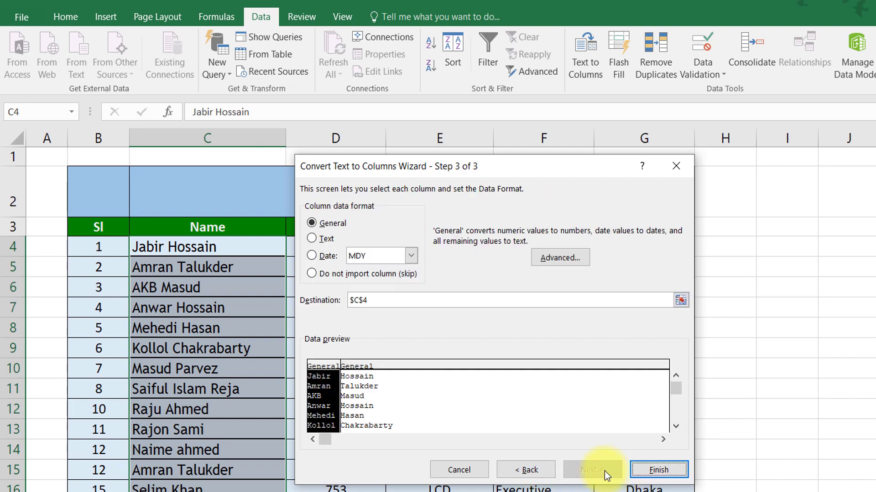
drag(545, 158, 398, 198)
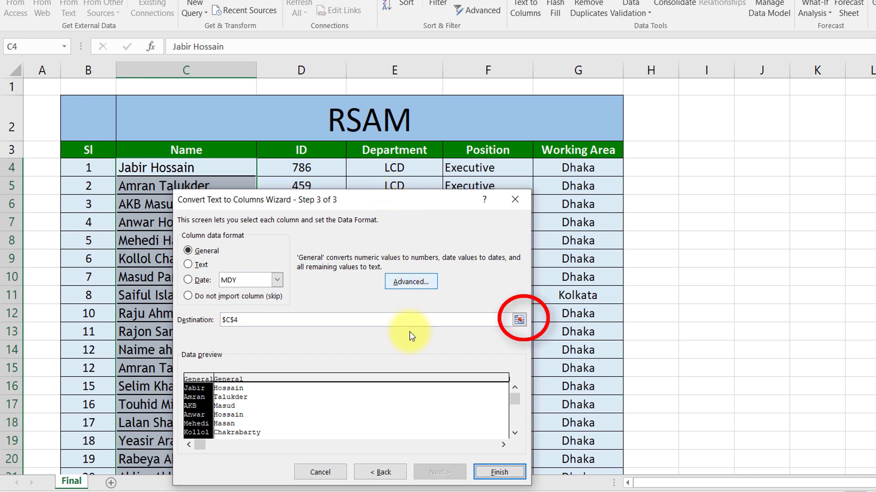
click(520, 321)
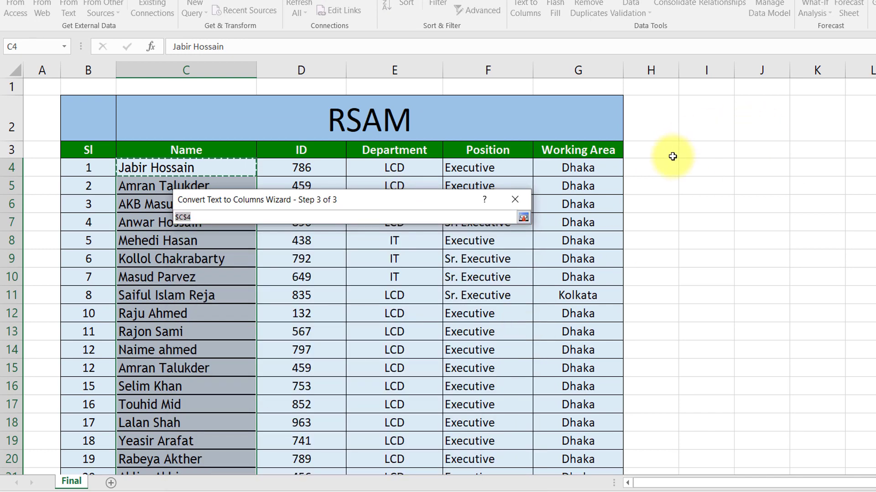
click(699, 168)
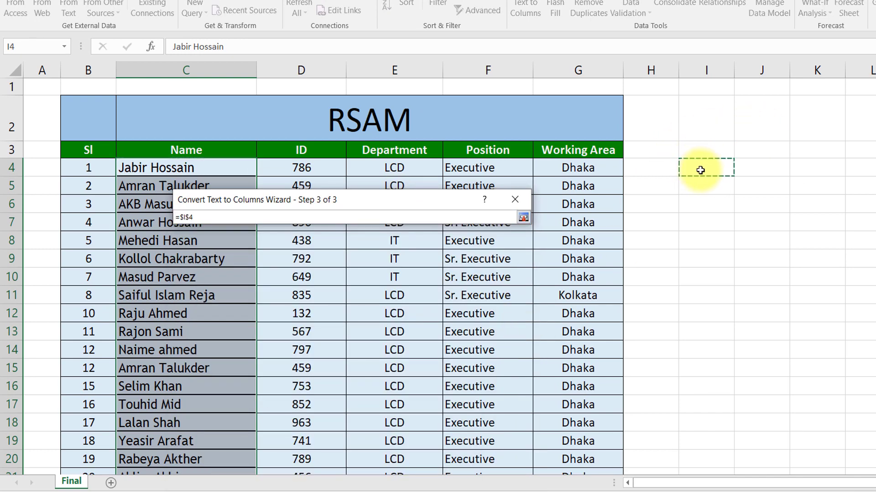
click(518, 200)
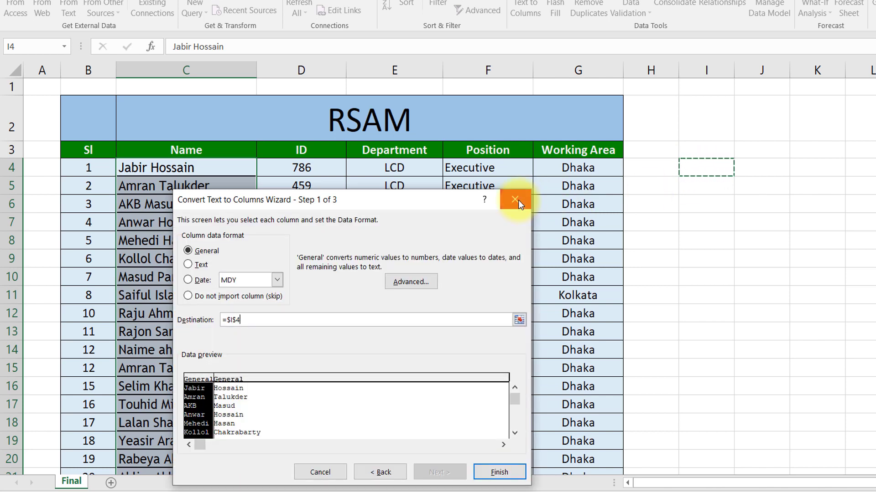
click(496, 472)
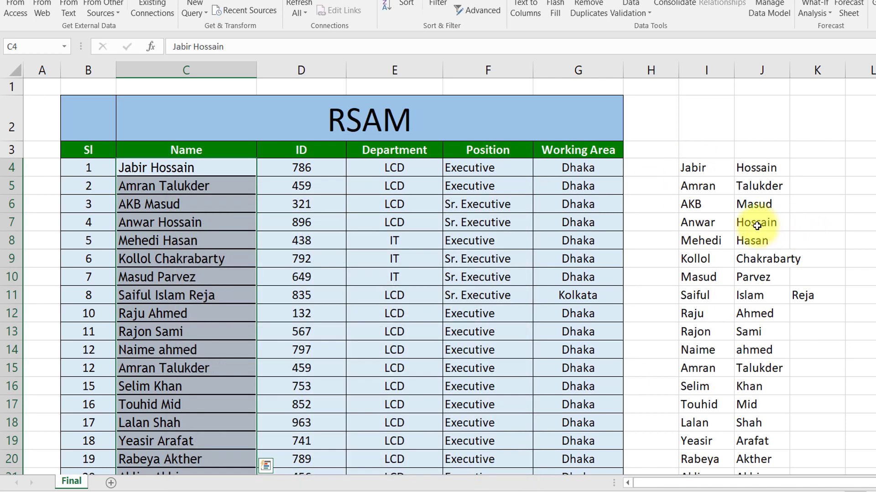
- Fit columns I and J to the split names and insert a blank column before ID
double_click(734, 70)
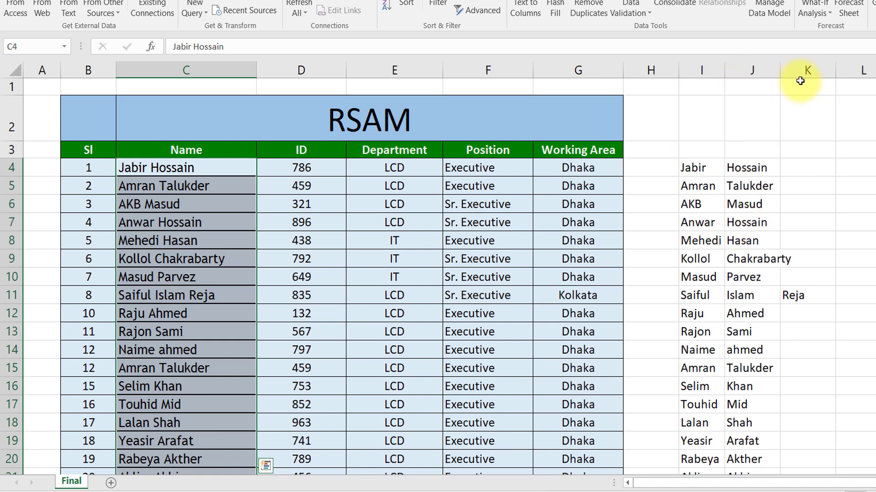
drag(781, 66, 795, 68)
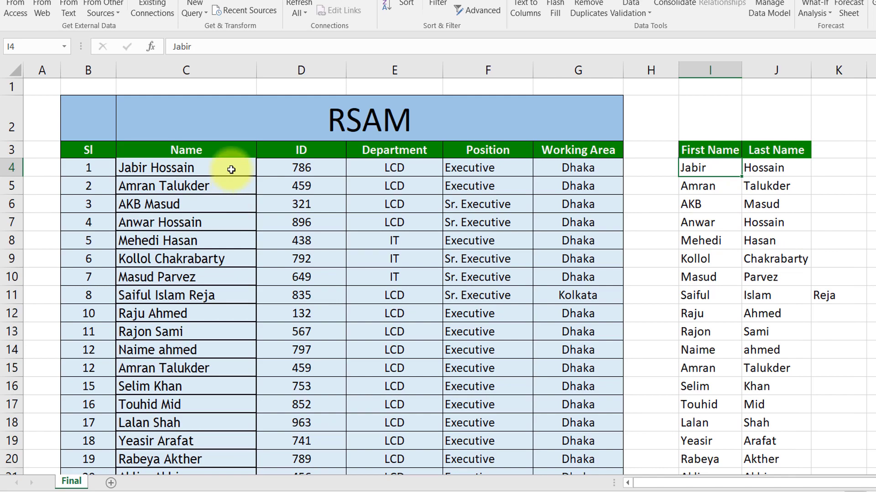
right_click(266, 69)
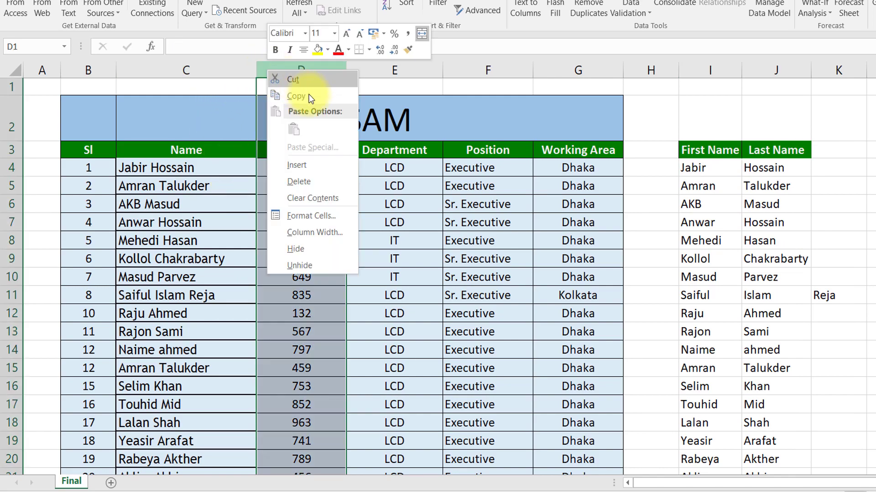
click(296, 164)
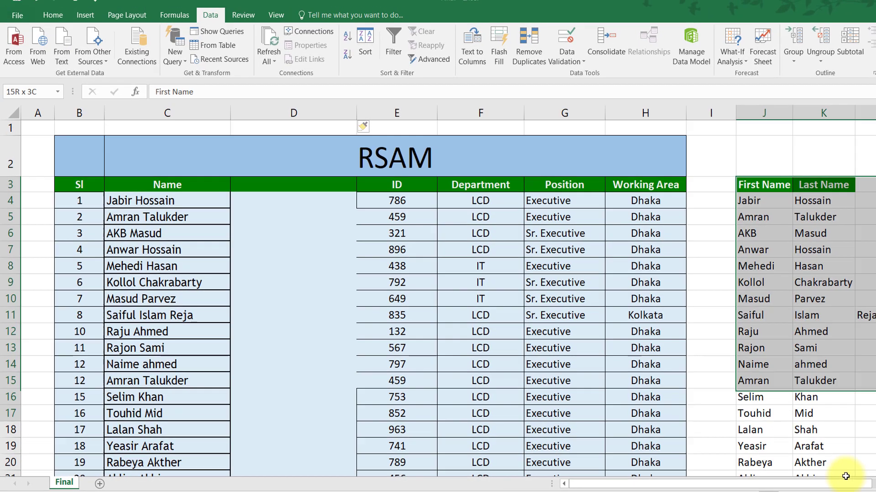
- Copy the helper First Name and Last Name columns and paste them as values at C3
drag(762, 129, 821, 438)
scroll(752, 181, up, 2)
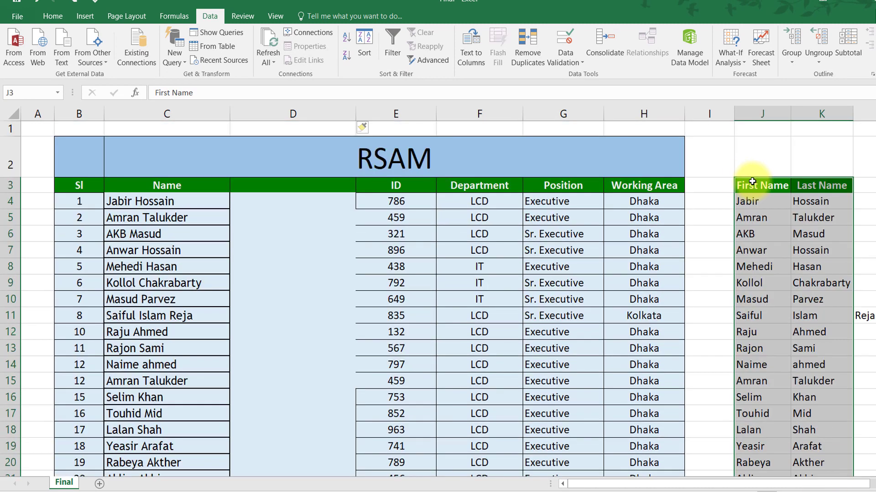
right_click(752, 185)
click(776, 210)
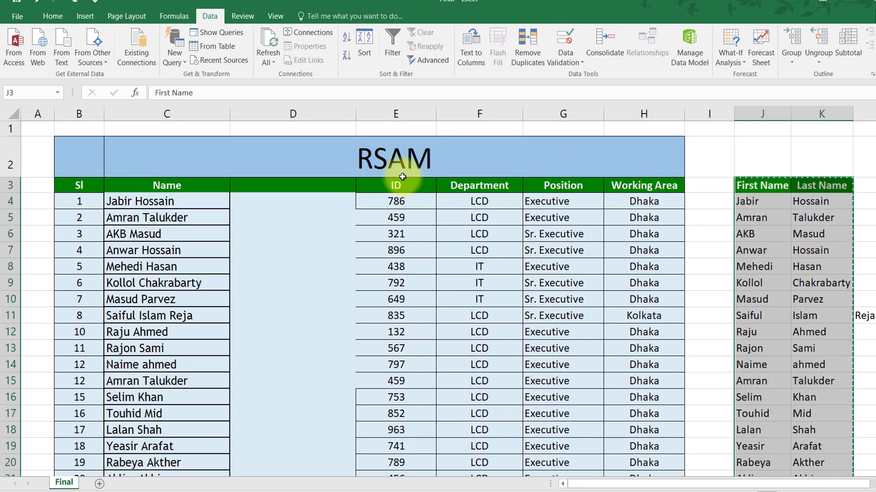
click(191, 183)
right_click(191, 182)
click(250, 251)
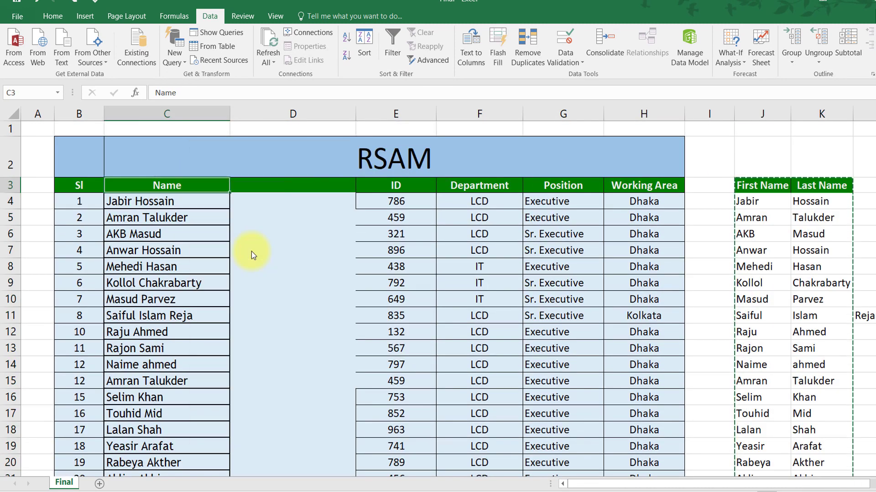
click(162, 200)
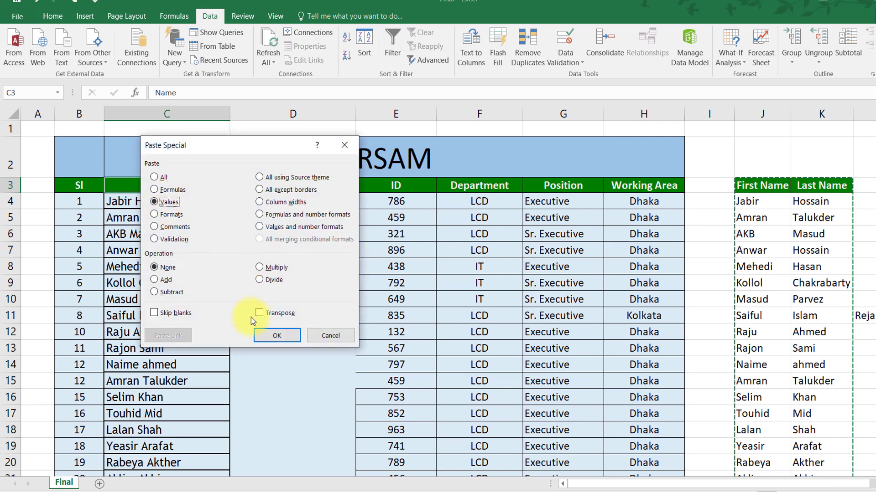
click(276, 335)
- Apply All Borders to the First Name and Last Name columns and autofit columns C and D
click(53, 16)
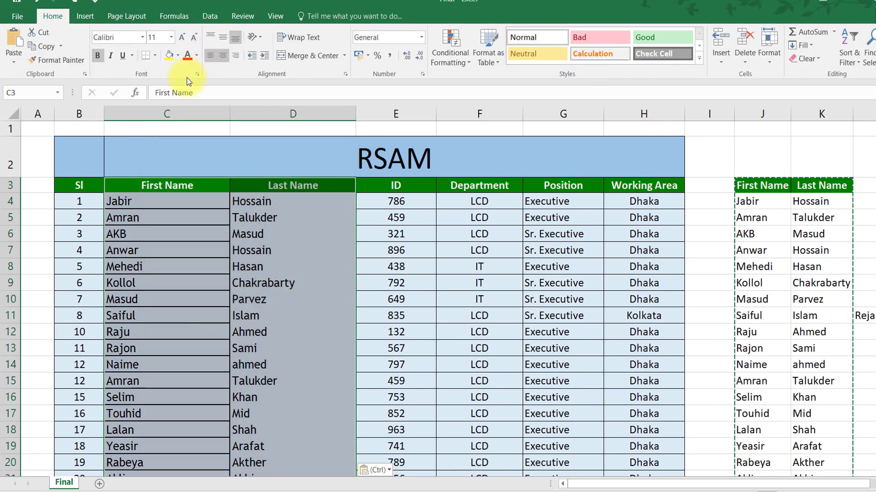
click(155, 55)
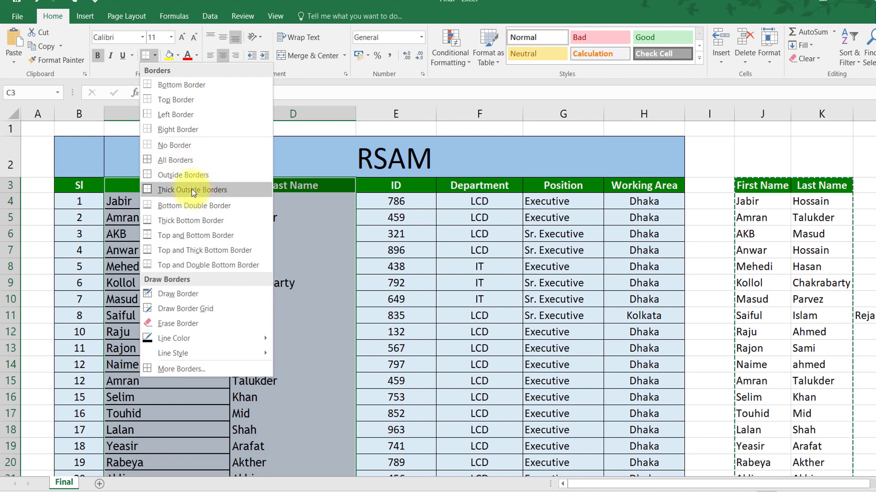
click(187, 161)
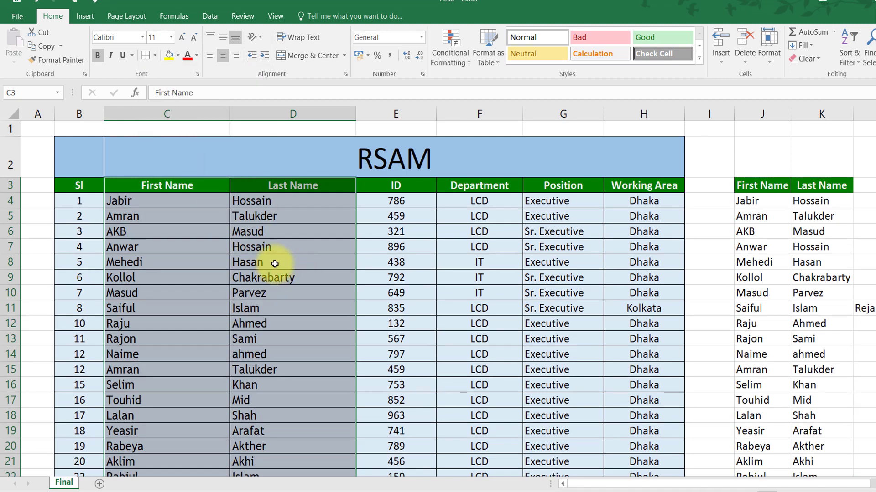
click(234, 203)
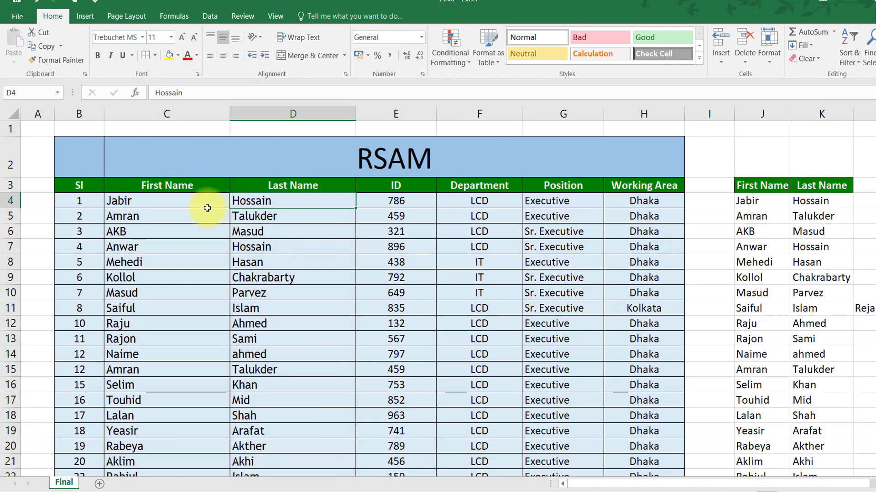
double_click(230, 114)
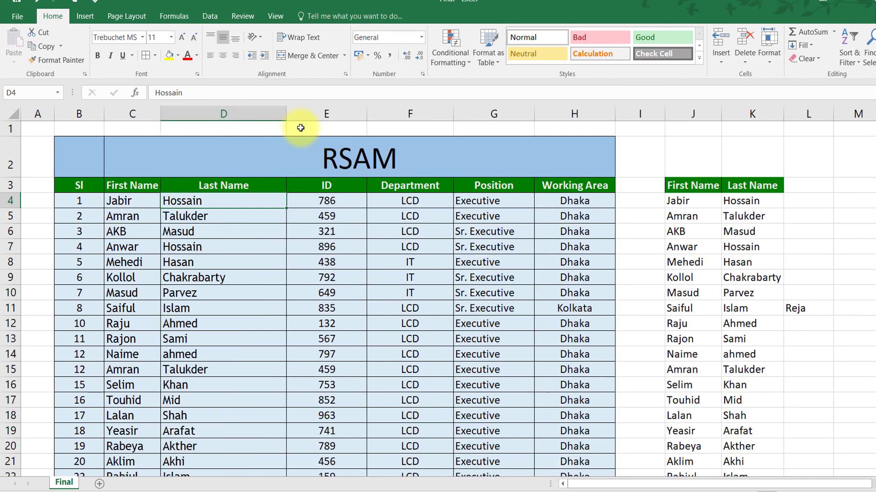
double_click(286, 109)
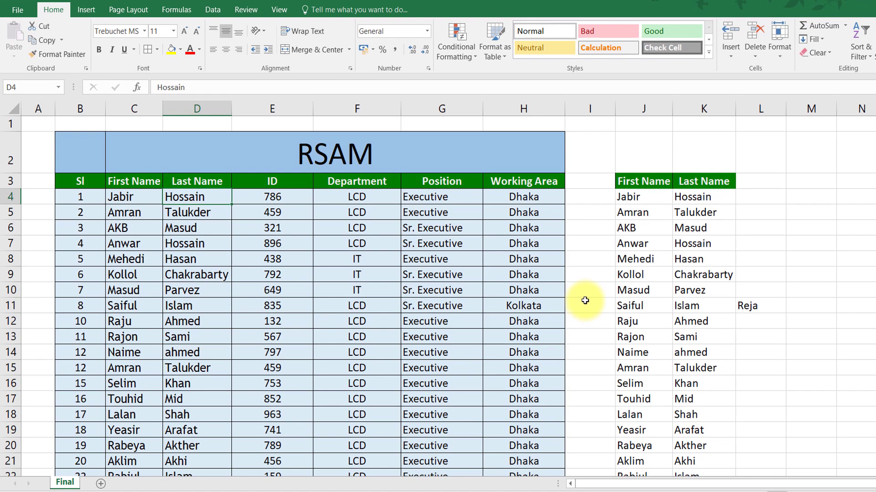
- Delete helper columns J through L beside the table
drag(644, 109, 761, 108)
right_click(637, 107)
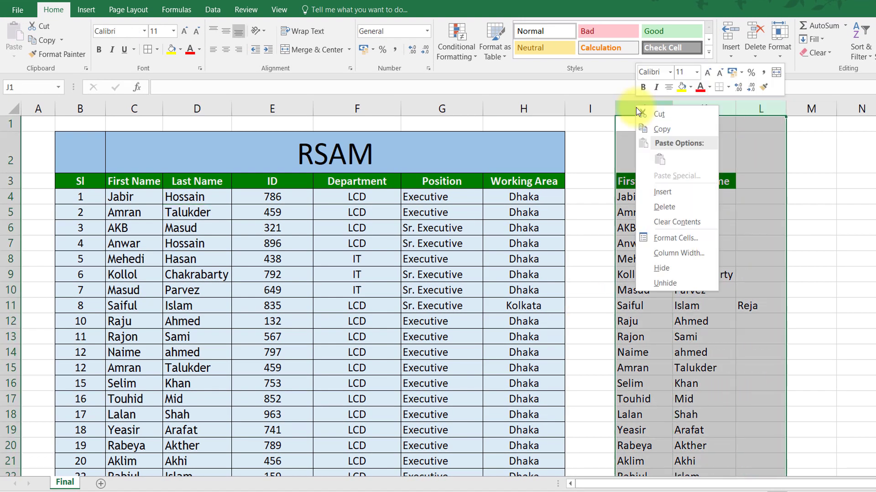
click(665, 208)
click(704, 252)
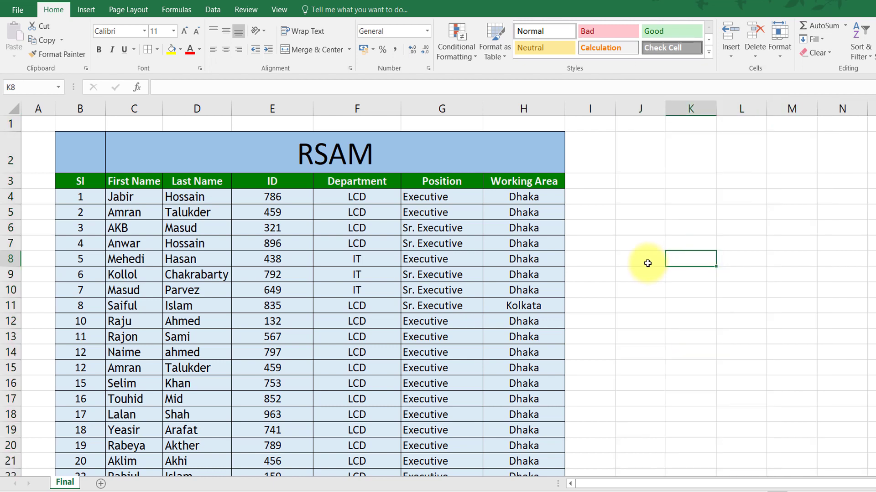
- Enter a comma-separated list of three names in cell K8, then reselect K8
text(Sh)
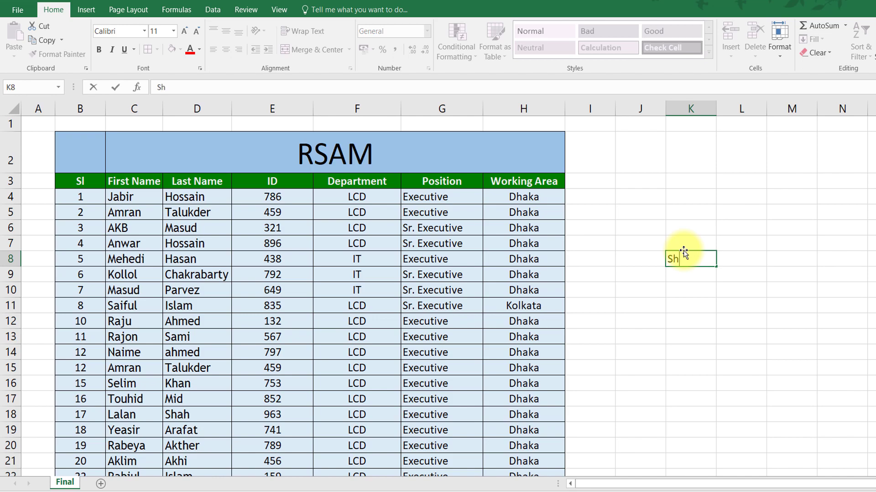
text(Ohi)
key(Return)
key(Return)
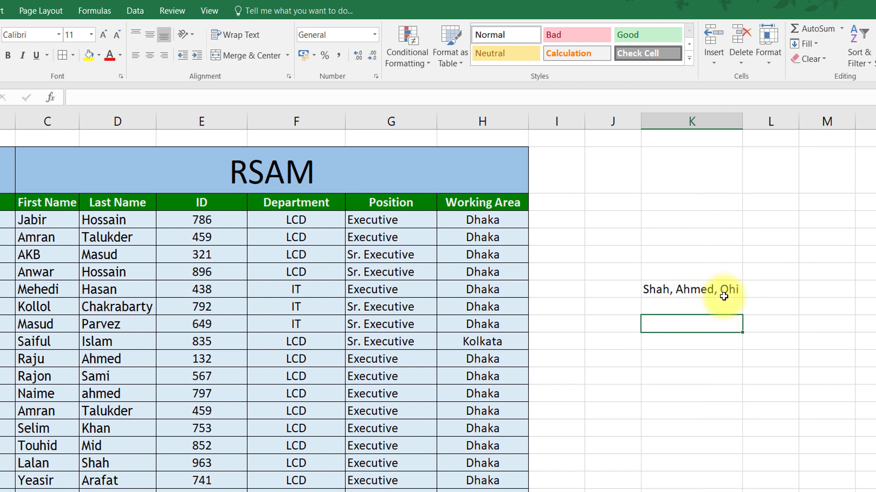
click(769, 291)
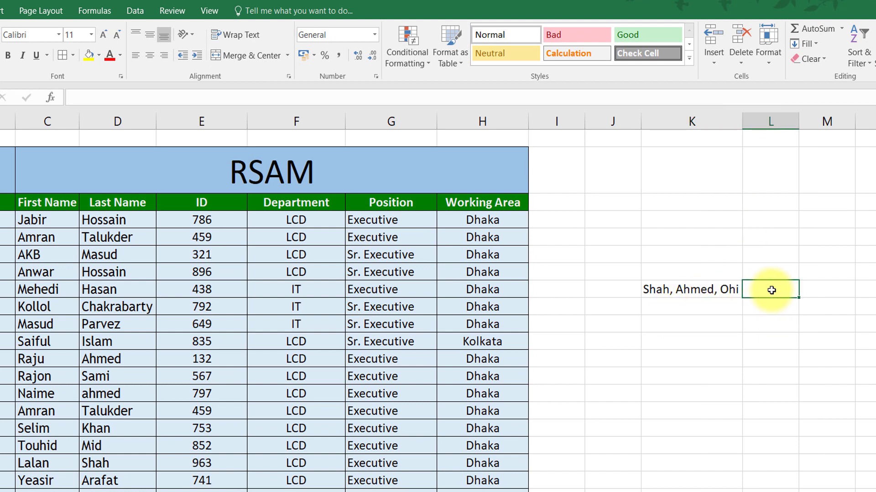
key(Left)
click(135, 10)
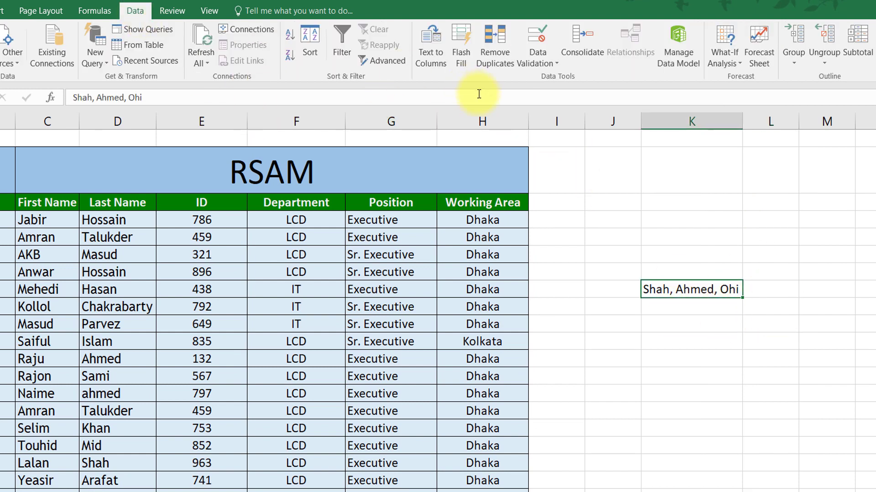
click(437, 49)
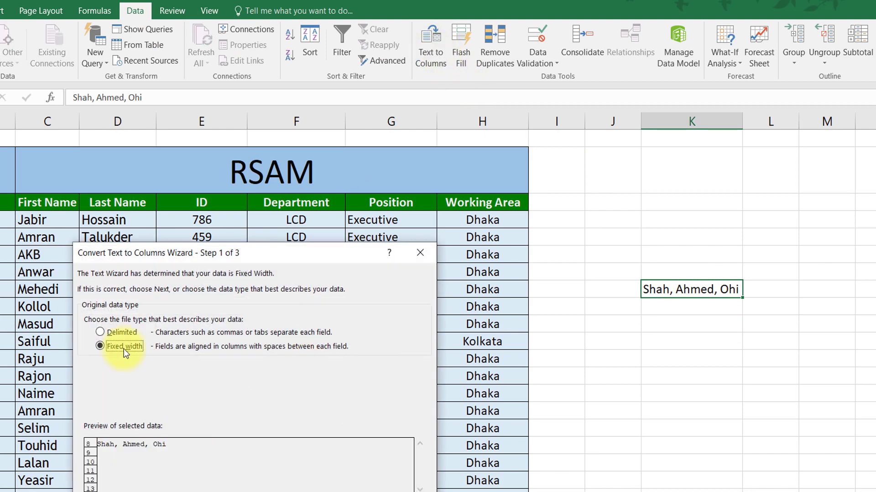
click(101, 332)
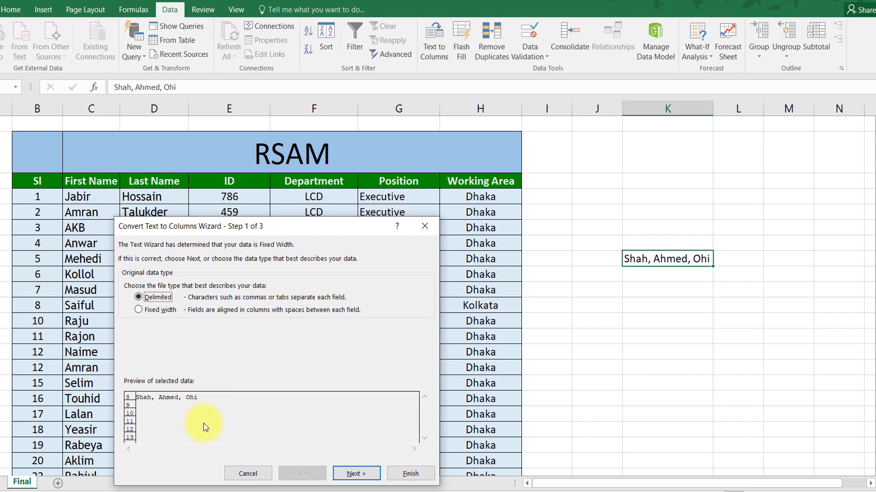
click(358, 472)
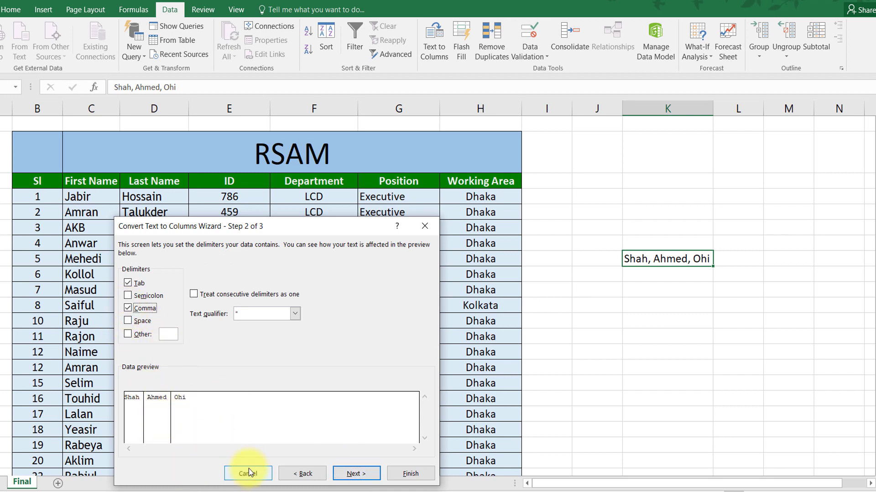
click(369, 478)
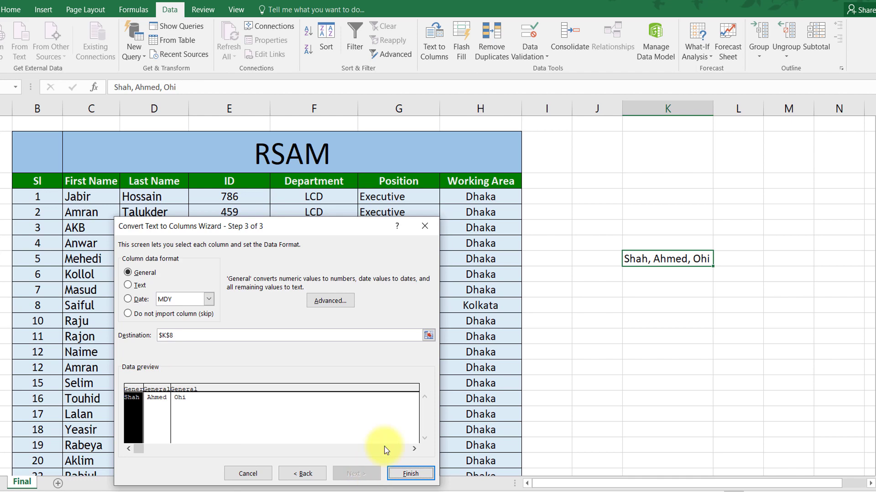
click(429, 337)
click(728, 258)
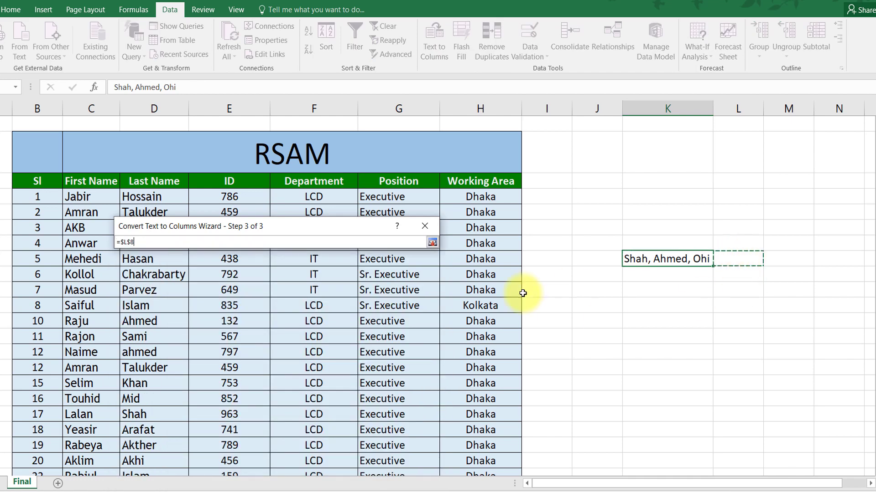
click(433, 243)
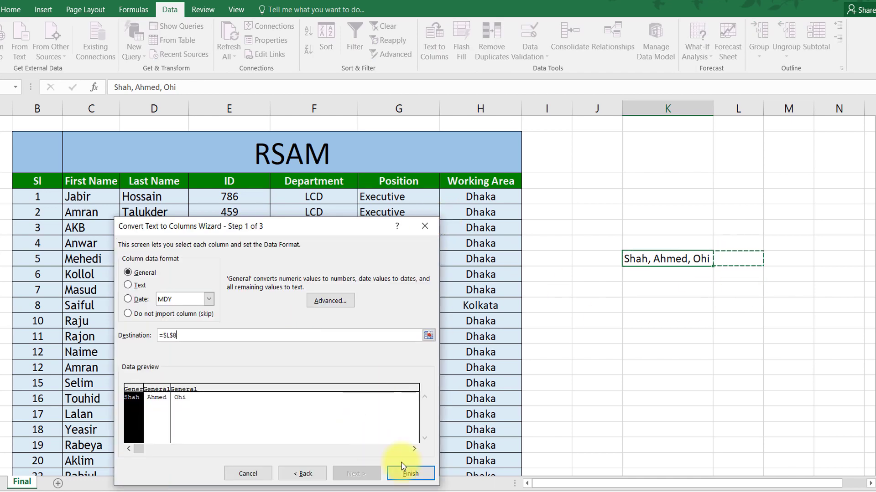
click(425, 478)
click(752, 287)
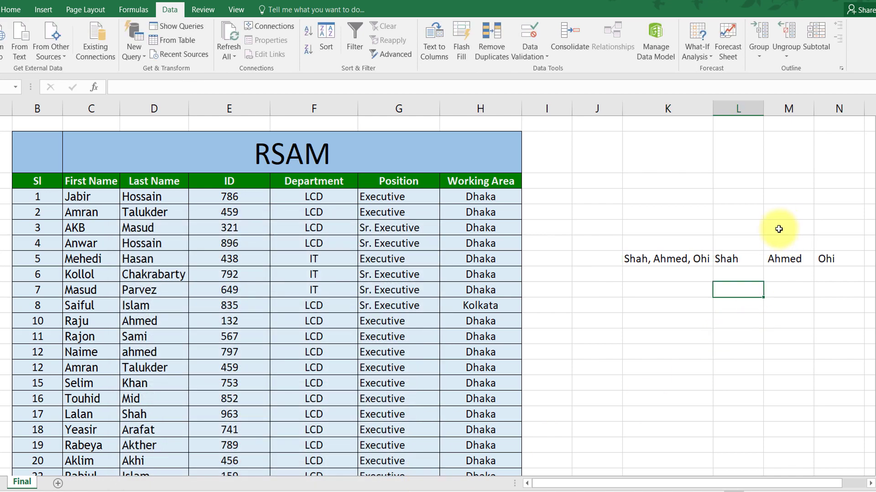
click(696, 265)
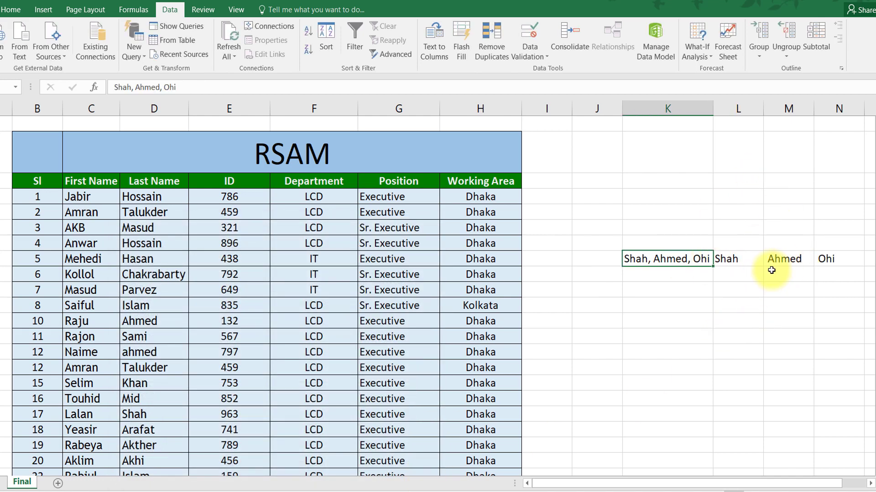